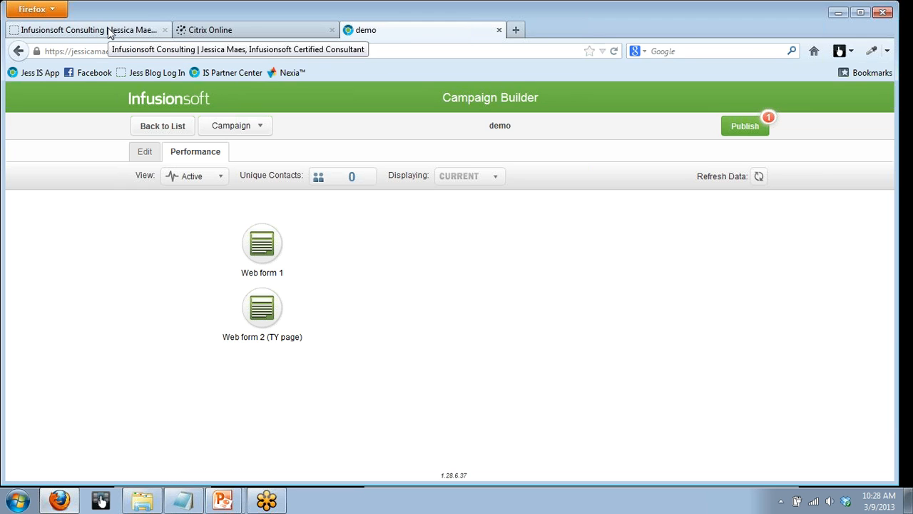
# - Review the M.A.P. Club sign-up form on the consultant's website home page
pyautogui.click(109, 32)
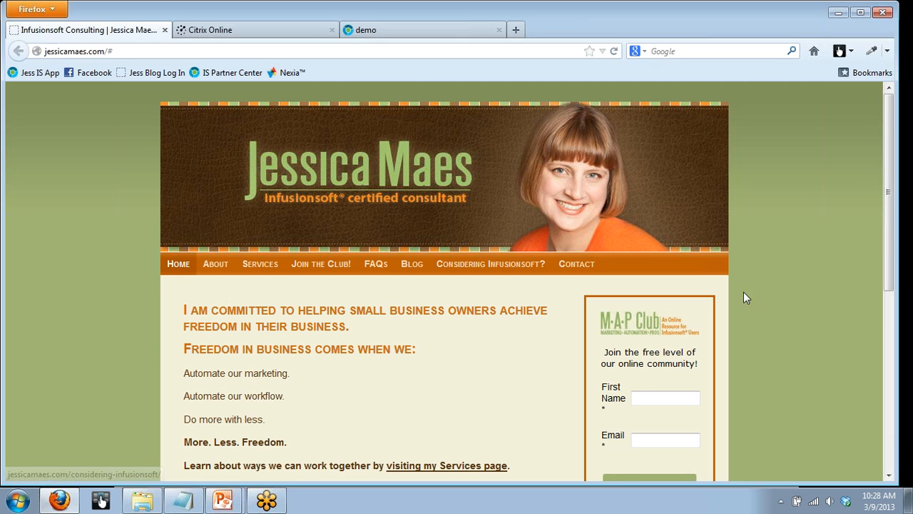
pyautogui.moveTo(888, 278); pyautogui.dragTo(877, 349)
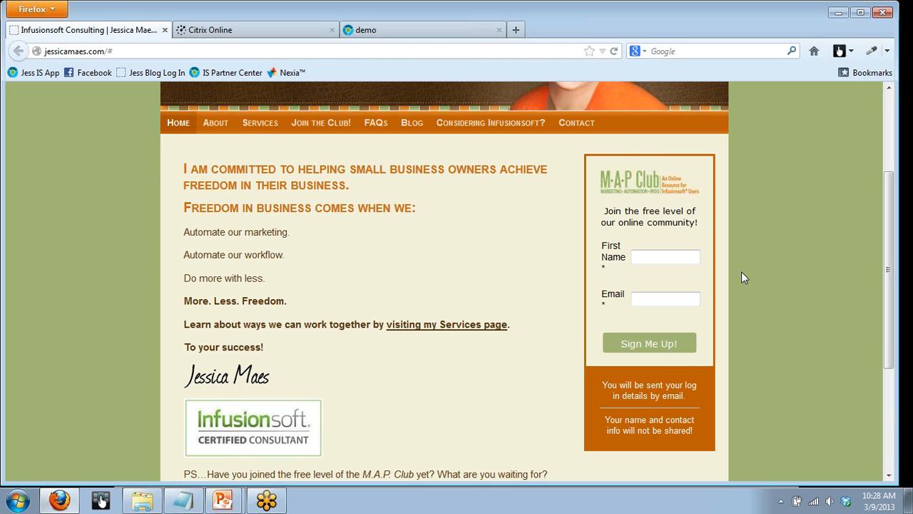
# - Return to the demo campaign, show its editable layout and examine the two web forms and their tag sequences
pyautogui.click(433, 32)
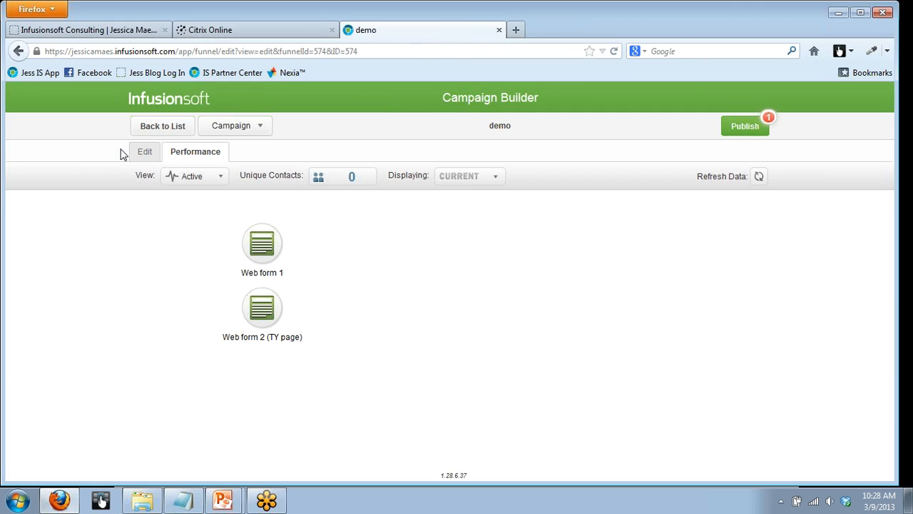
pyautogui.click(143, 152)
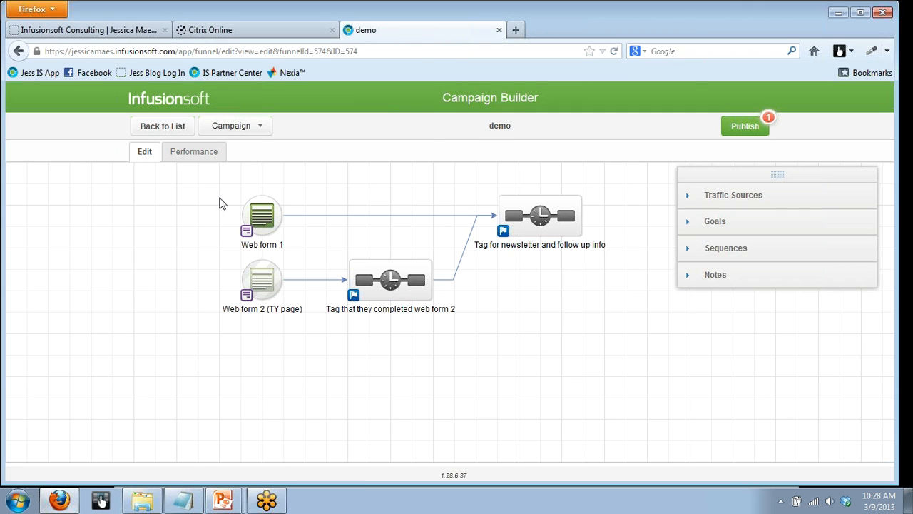
pyautogui.moveTo(210, 176); pyautogui.dragTo(663, 402)
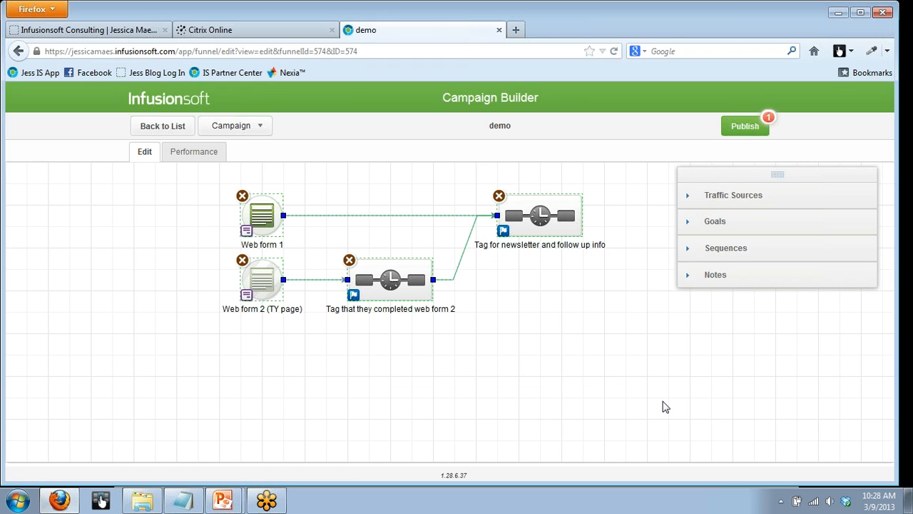
pyautogui.click(603, 379)
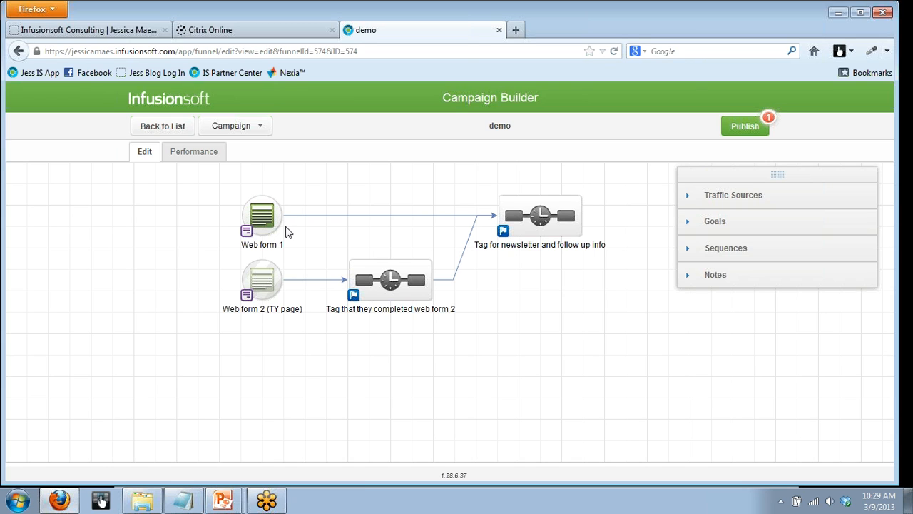
# - Open Web form 1 and review its thank-you page type, URL and the option that passes the contact's information
pyautogui.doubleClick(267, 217)
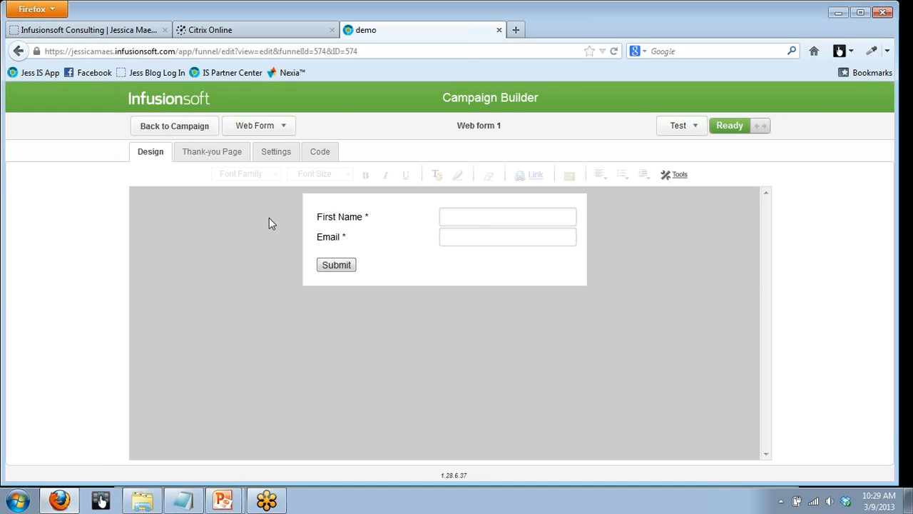
pyautogui.click(208, 154)
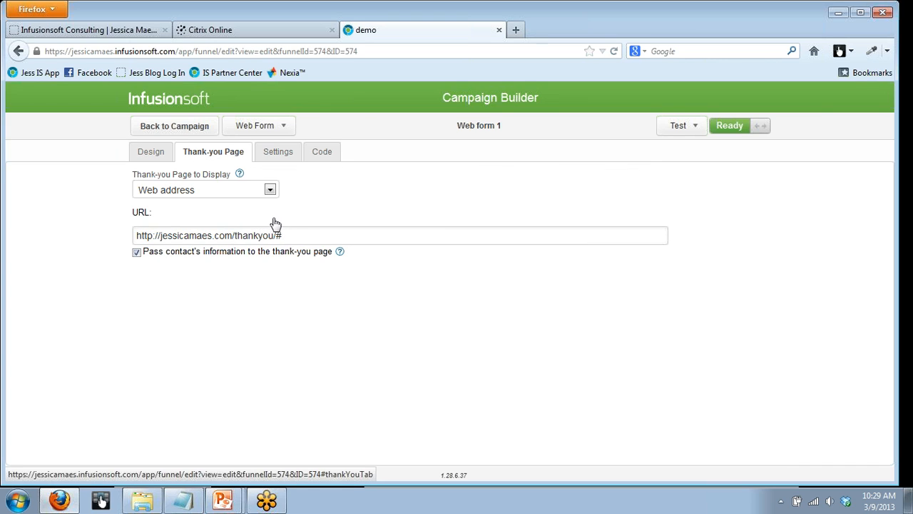
pyautogui.click(268, 191)
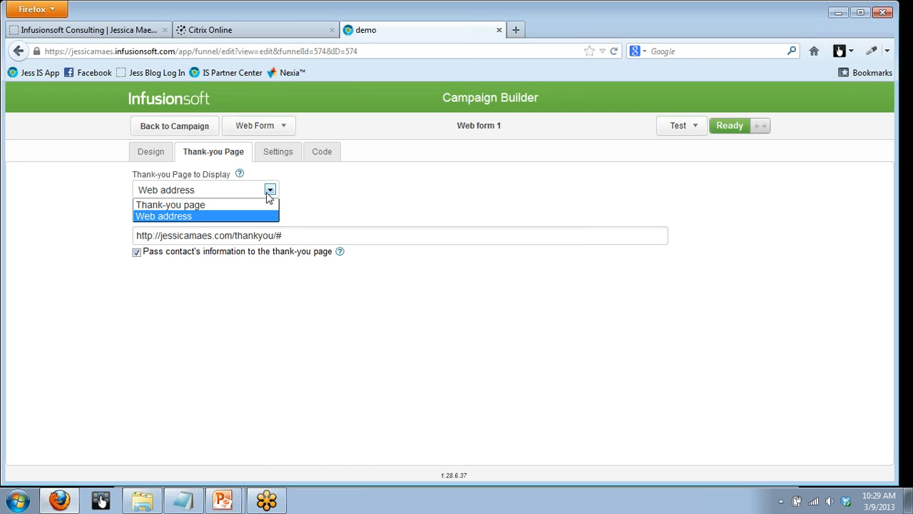
pyautogui.click(268, 197)
pyautogui.moveTo(290, 236); pyautogui.dragTo(108, 238)
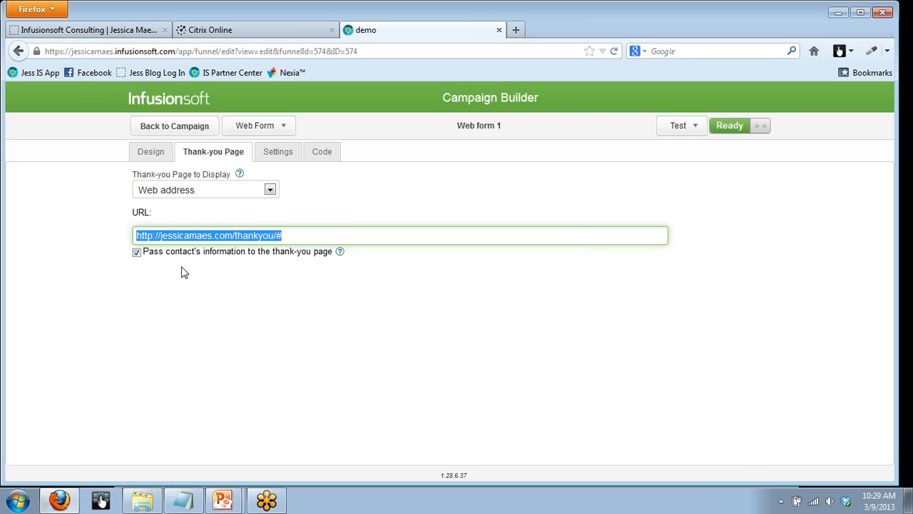
pyautogui.click(244, 306)
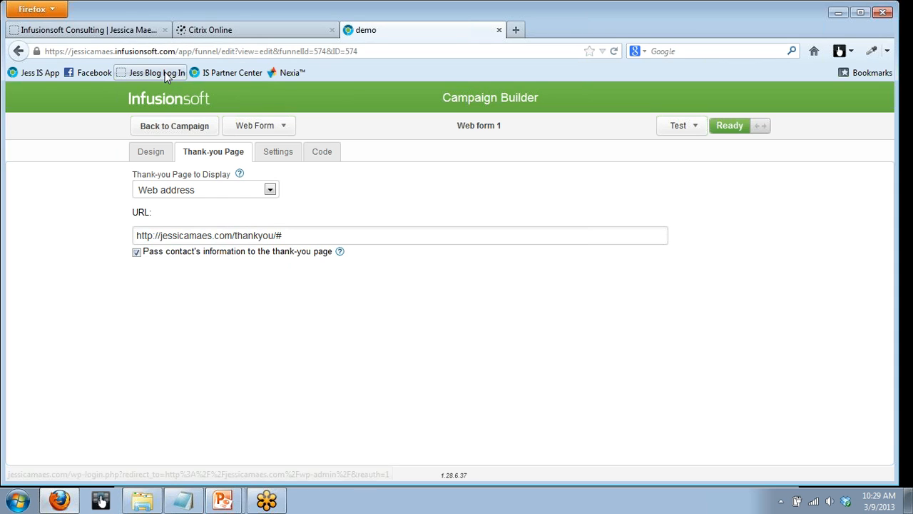
# - Go back to the campaign, open Web form 2 (TY page) and delete its FirstName and Email hidden fields
pyautogui.click(156, 133)
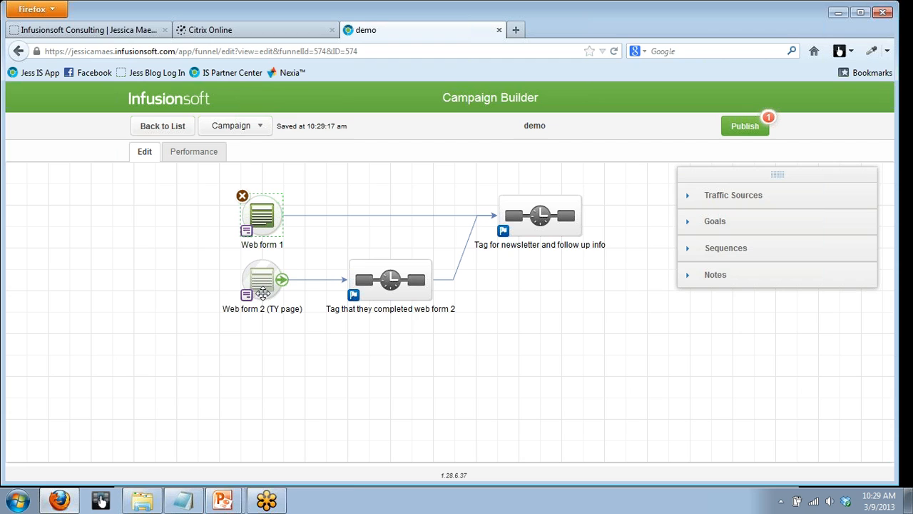
pyautogui.doubleClick(263, 282)
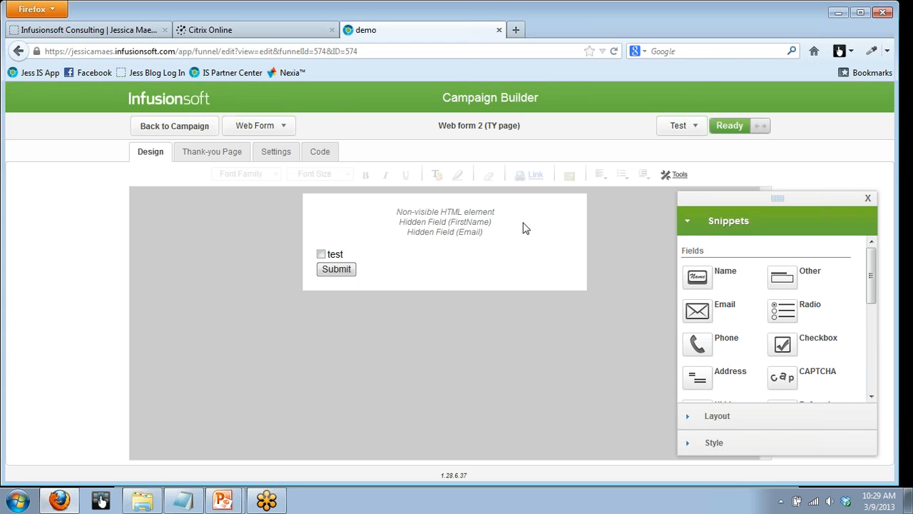
pyautogui.moveTo(510, 228)
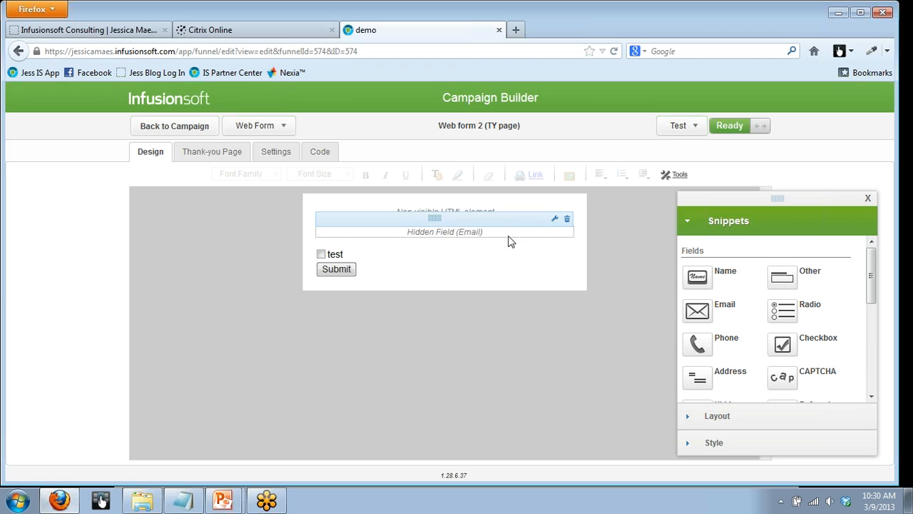
pyautogui.scroll(-3, 808, 299)
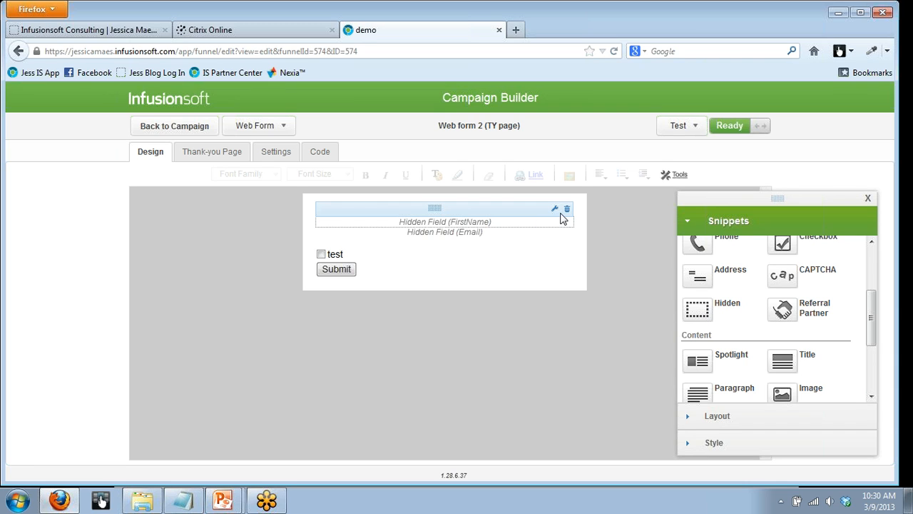
pyautogui.click(567, 212)
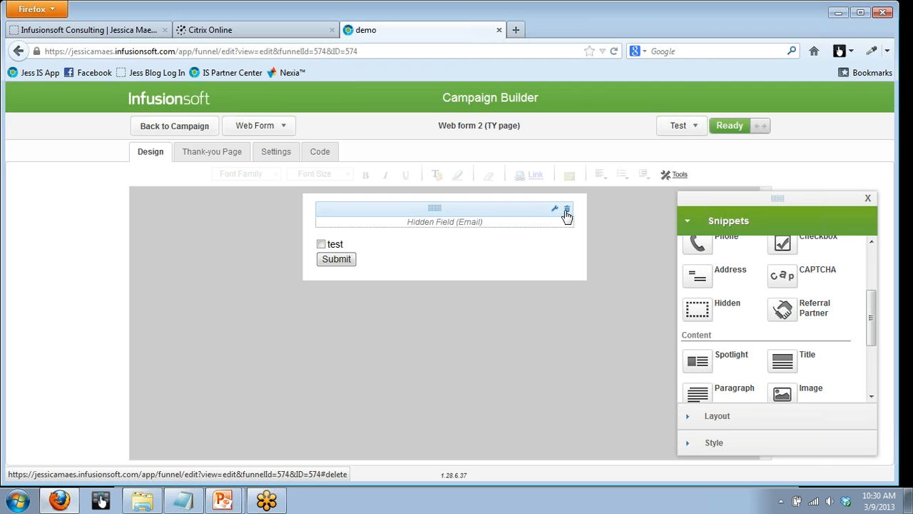
pyautogui.click(566, 212)
# - Add a hidden field for First Name above the test checkbox, leaving its field value empty
pyautogui.moveTo(691, 304); pyautogui.dragTo(540, 231)
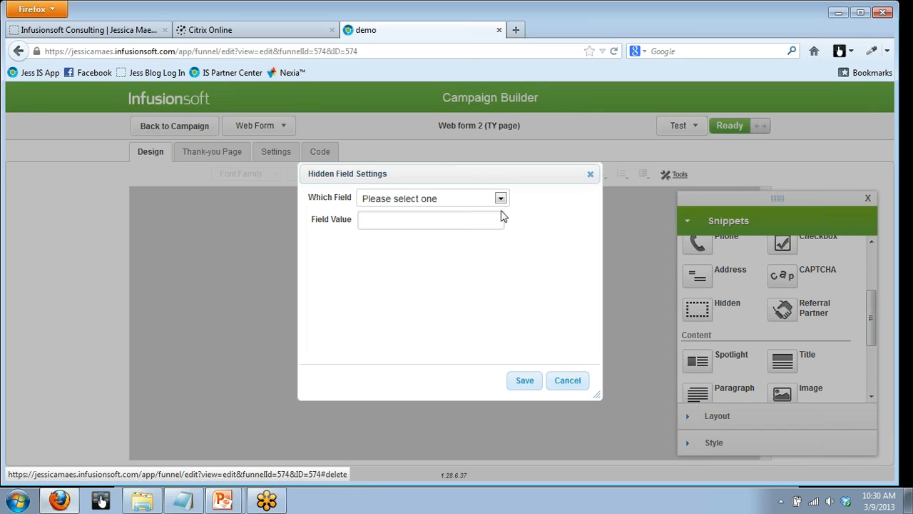
pyautogui.click(500, 199)
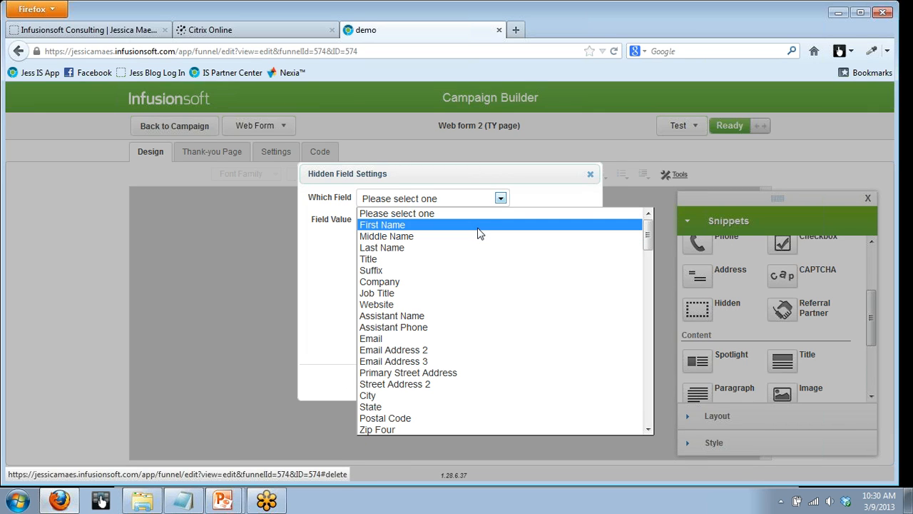
pyautogui.click(478, 225)
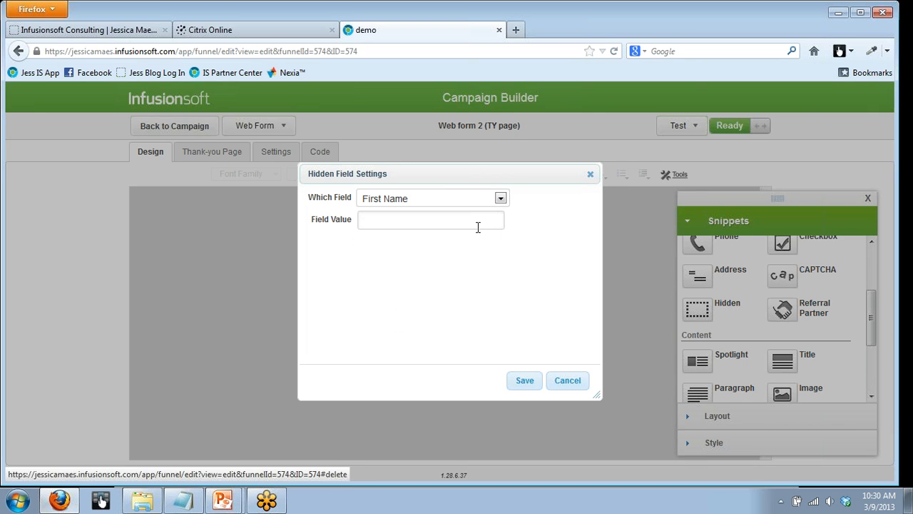
pyautogui.click(521, 381)
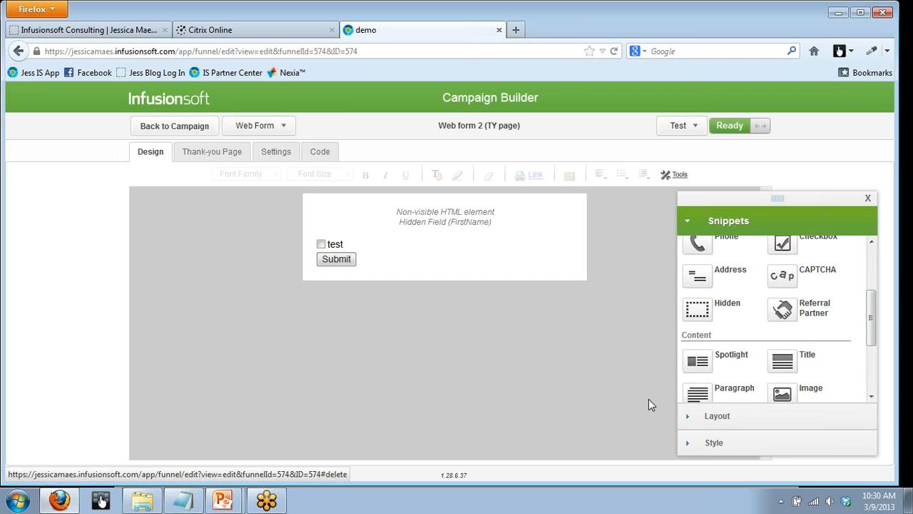
# - Add a hidden field for Email below the First Name hidden field, leaving its field value empty
pyautogui.moveTo(699, 303); pyautogui.dragTo(546, 238)
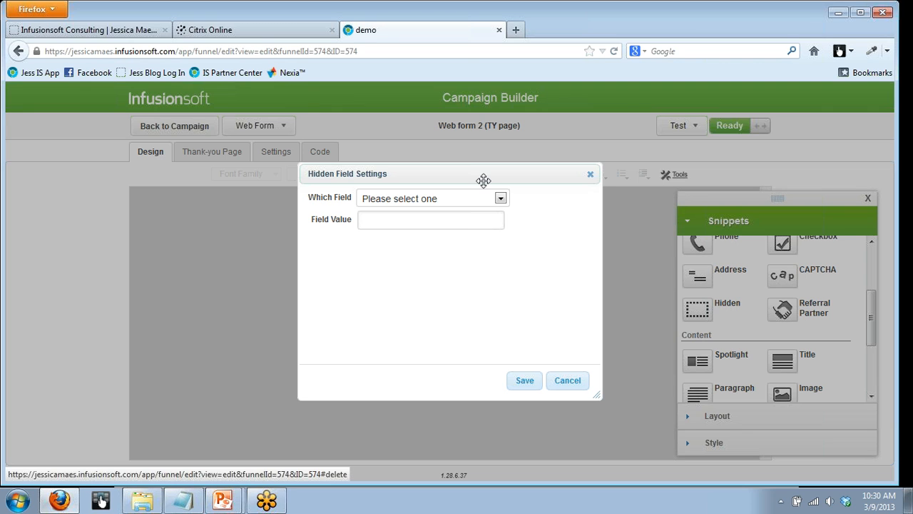
pyautogui.click(501, 199)
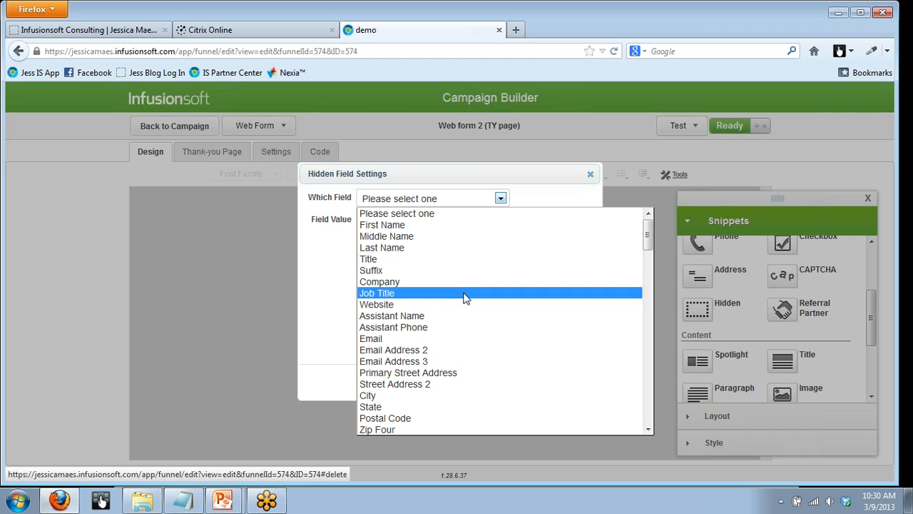
pyautogui.click(459, 339)
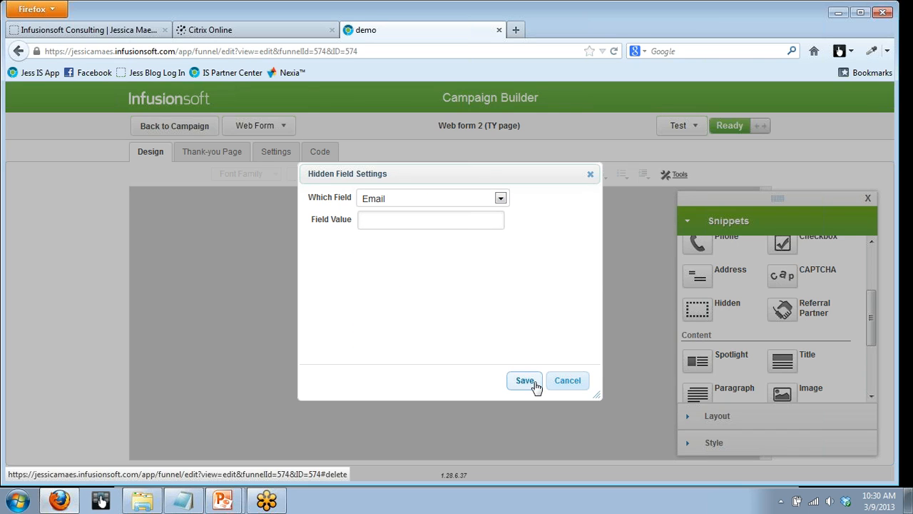
pyautogui.click(524, 382)
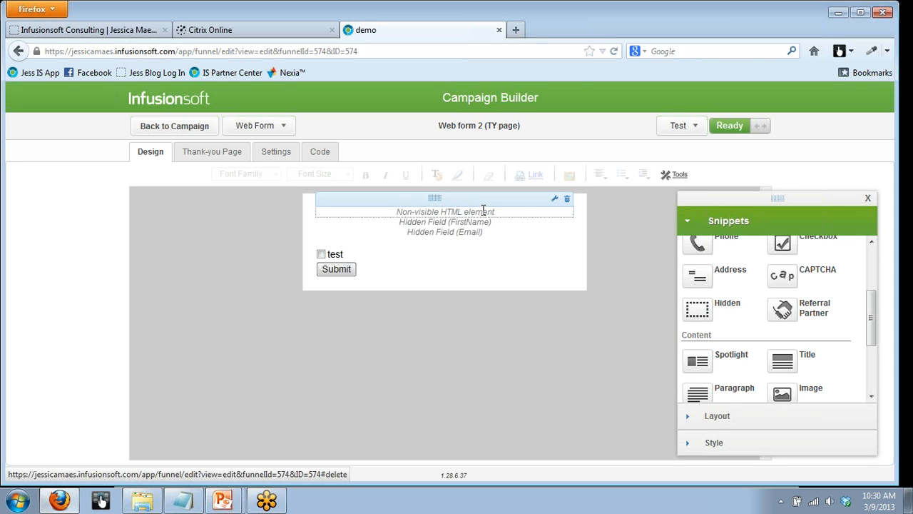
# - Try to add an HTML snippet at the top of the form, using the whole script from the PassInfoThroughHTML Notepad file
pyautogui.moveTo(872, 335); pyautogui.dragTo(873, 385)
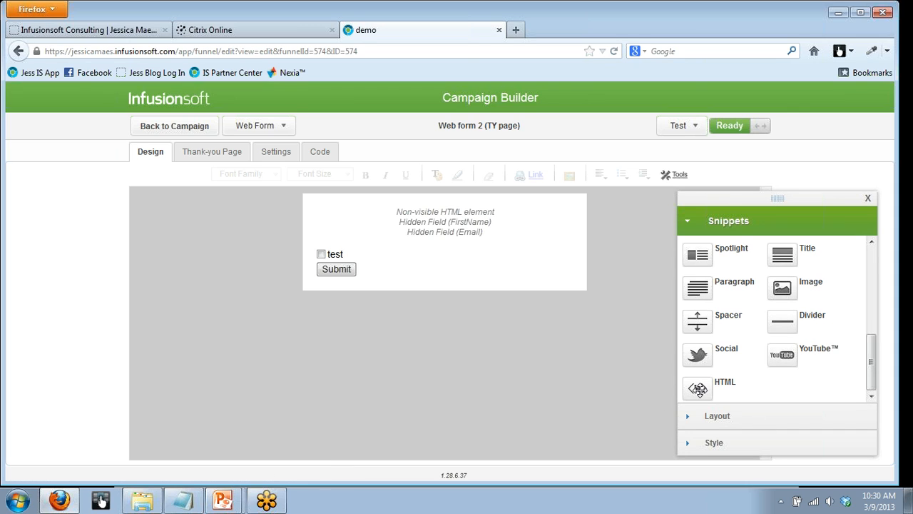
pyautogui.moveTo(698, 388); pyautogui.dragTo(519, 206)
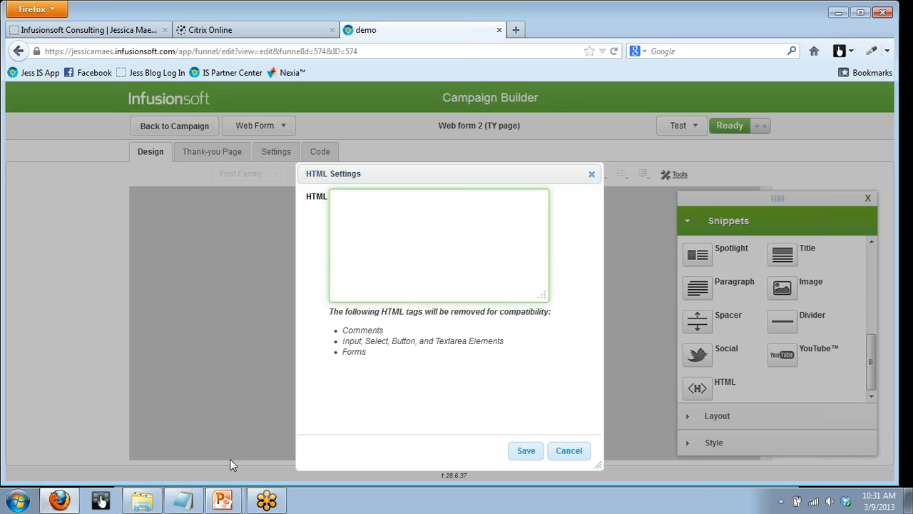
pyautogui.click(184, 502)
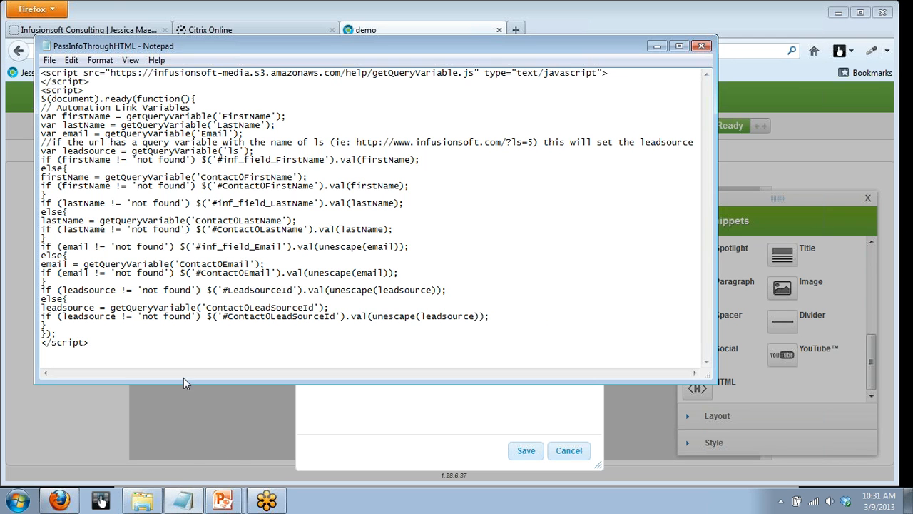
pyautogui.moveTo(138, 337); pyautogui.dragTo(91, 283)
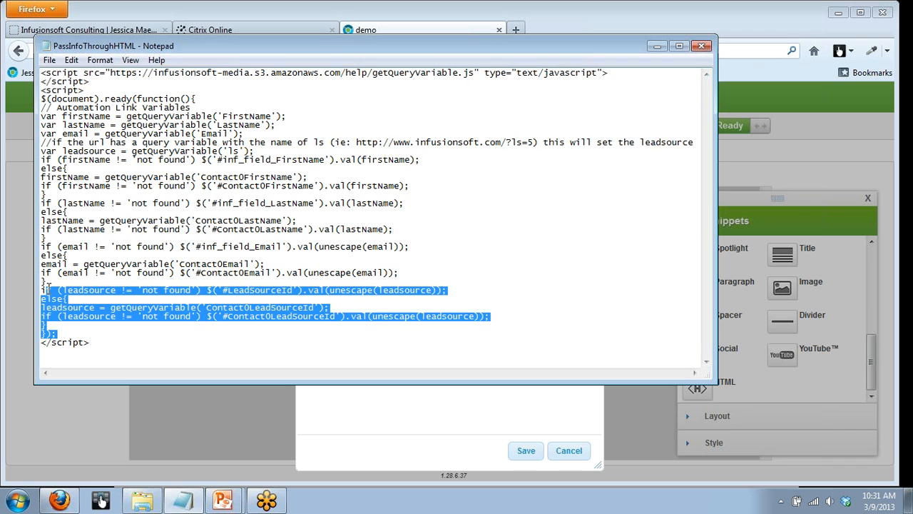
pyautogui.click(97, 345)
pyautogui.moveTo(97, 345); pyautogui.dragTo(34, 73)
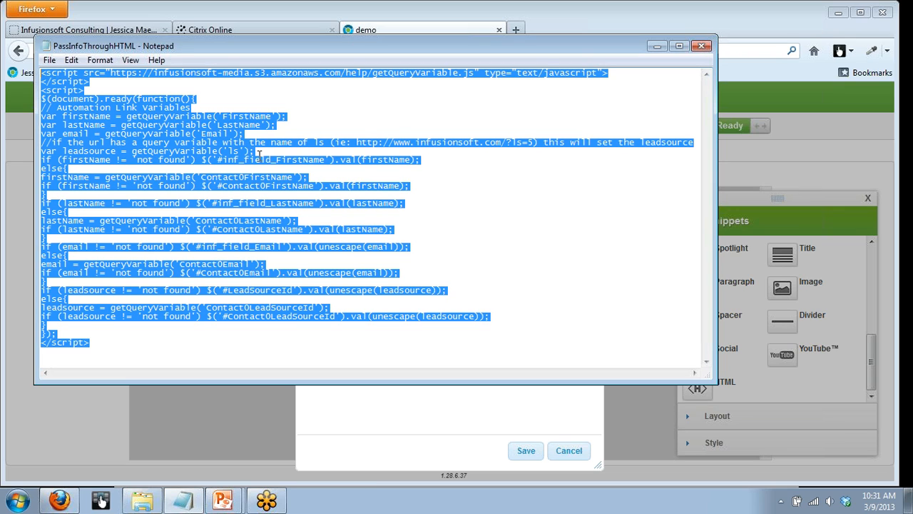
pyautogui.click(657, 45)
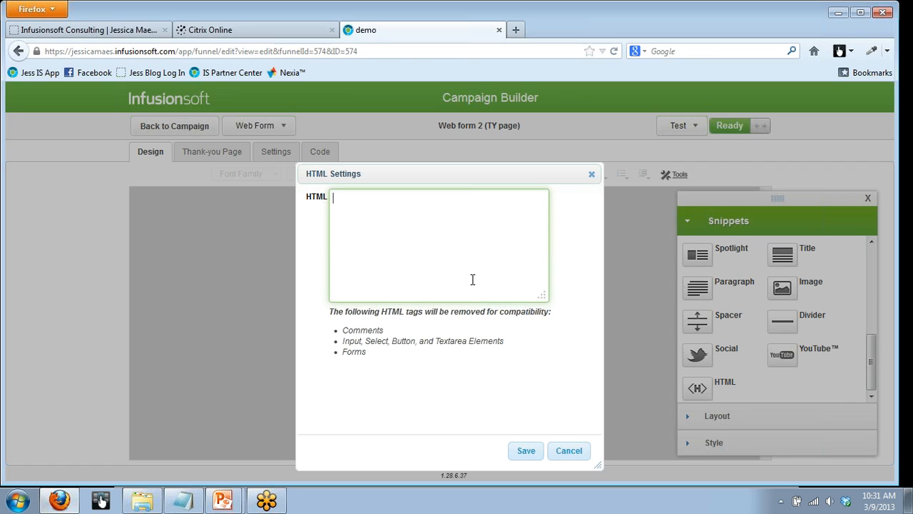
pyautogui.click(526, 451)
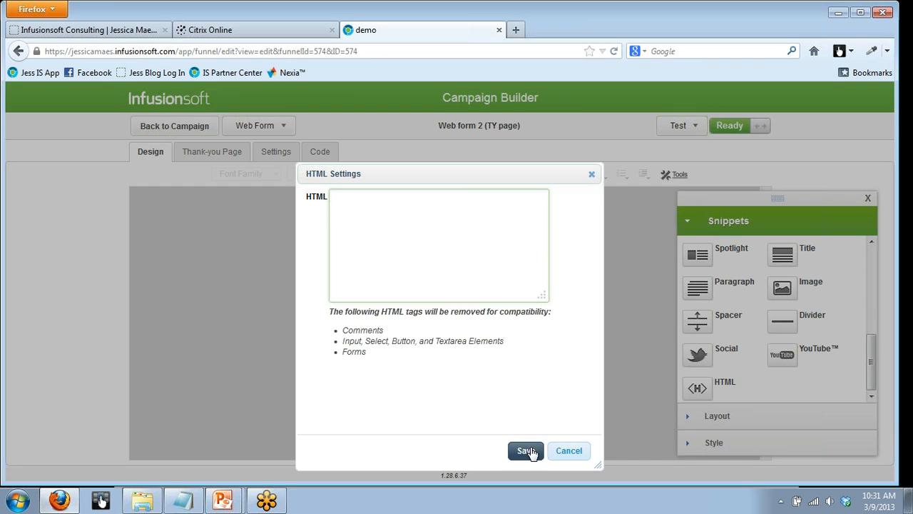
pyautogui.click(535, 259)
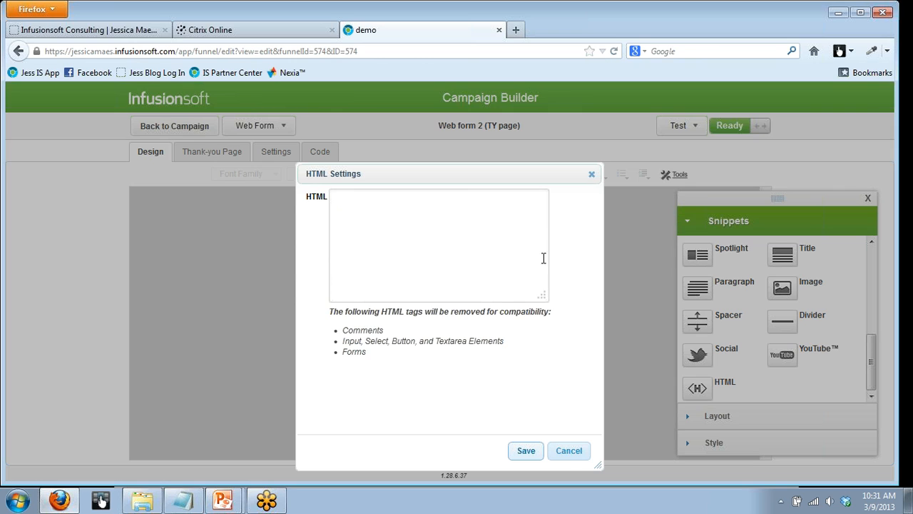
pyautogui.click(592, 174)
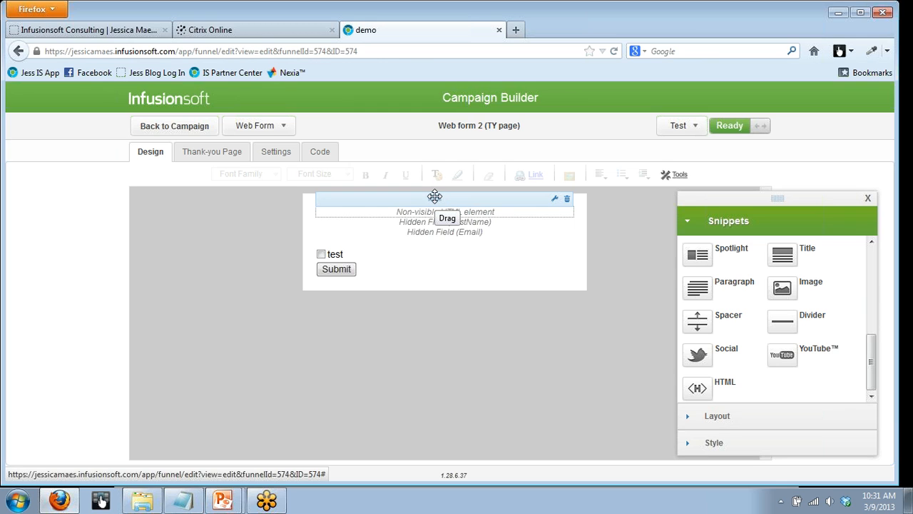
# - Open the settings of the form's existing non-visible HTML element, examine its script and save it
pyautogui.doubleClick(434, 196)
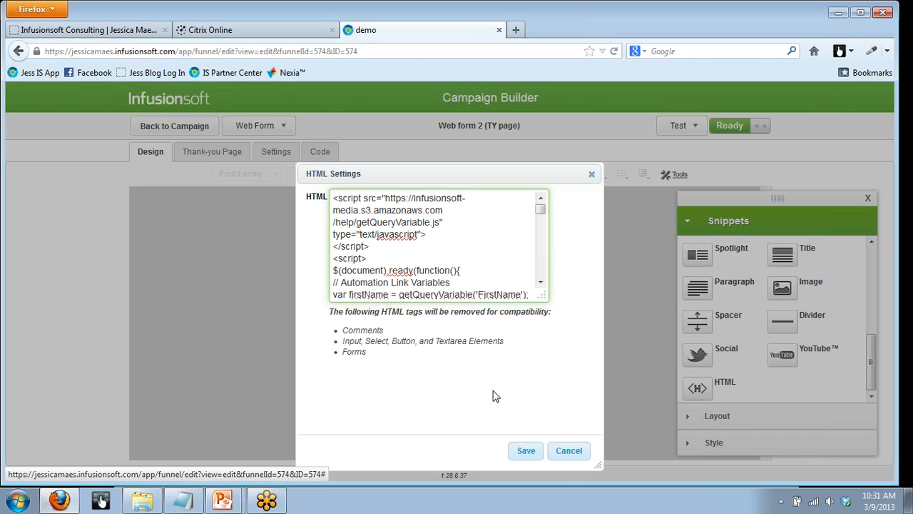
pyautogui.click(521, 454)
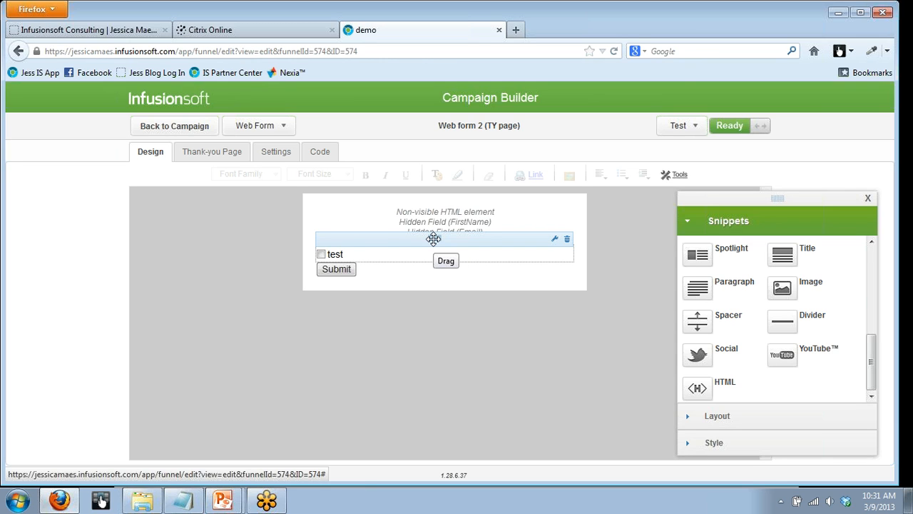
# - Open the test checkbox's settings, check which tag it applies, and close them without changes
pyautogui.doubleClick(434, 241)
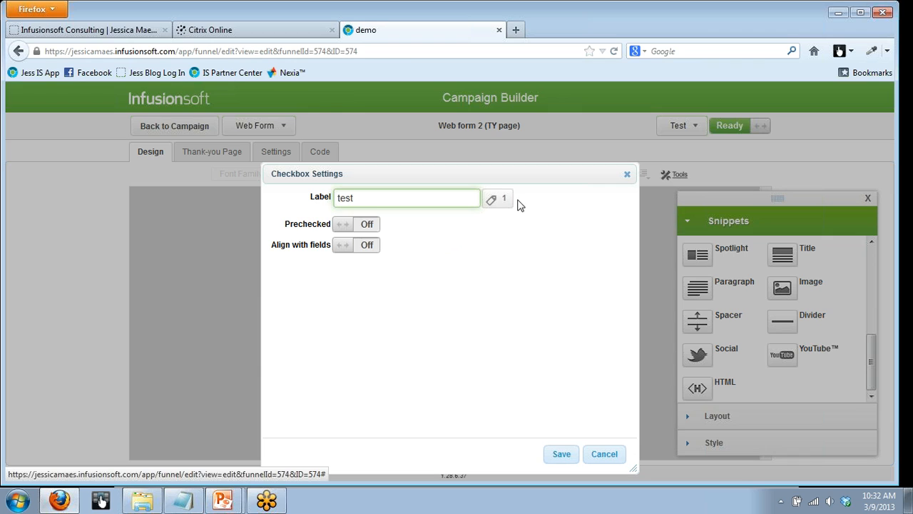
pyautogui.click(496, 200)
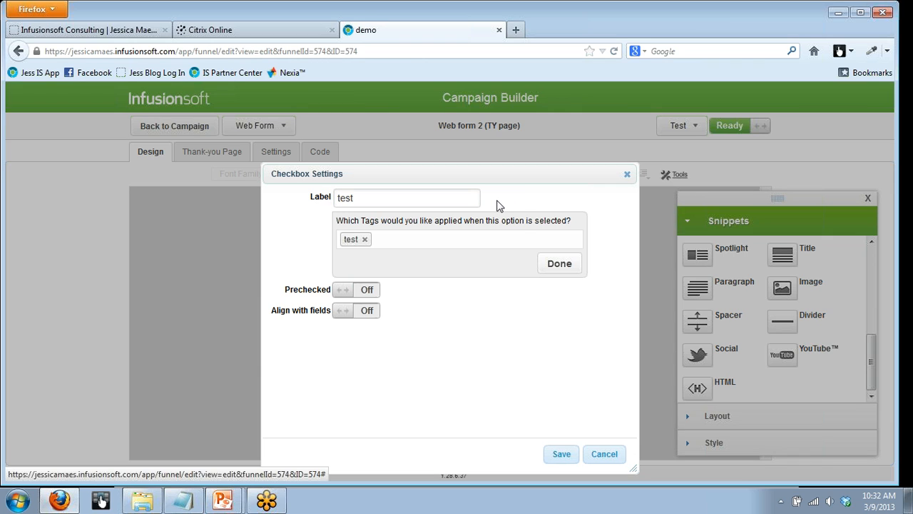
pyautogui.click(626, 176)
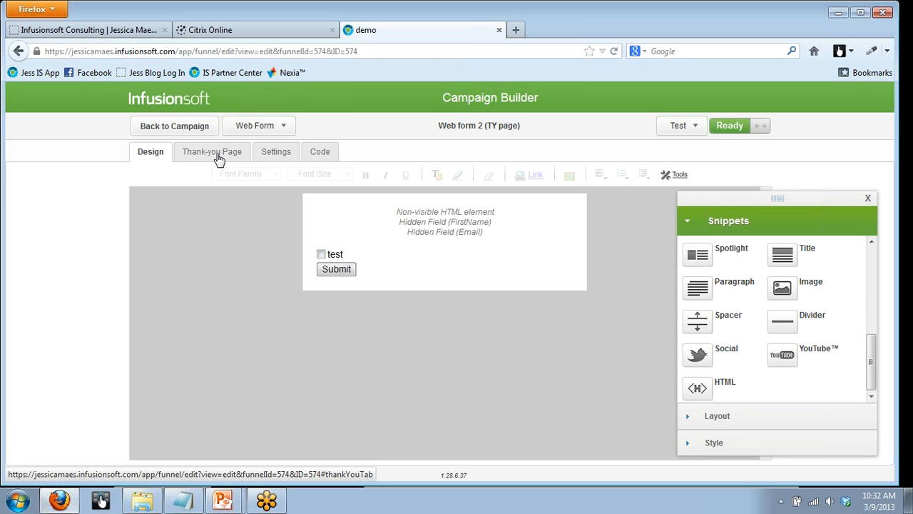
# - Examine Web form 2's embed code as a Javascript Snippet and as unstyled HTML Code, ending on the Javascript Snippet
pyautogui.click(316, 154)
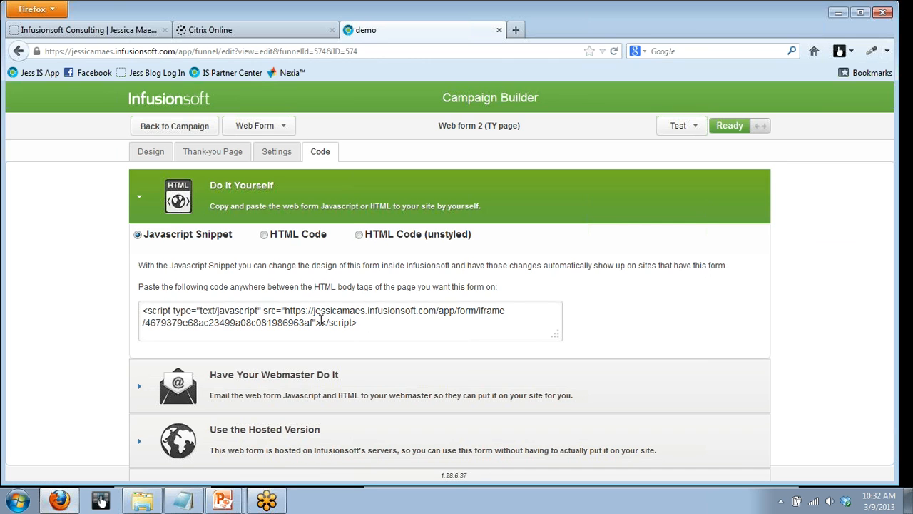
pyautogui.click(360, 323)
pyautogui.moveTo(361, 323); pyautogui.dragTo(144, 297)
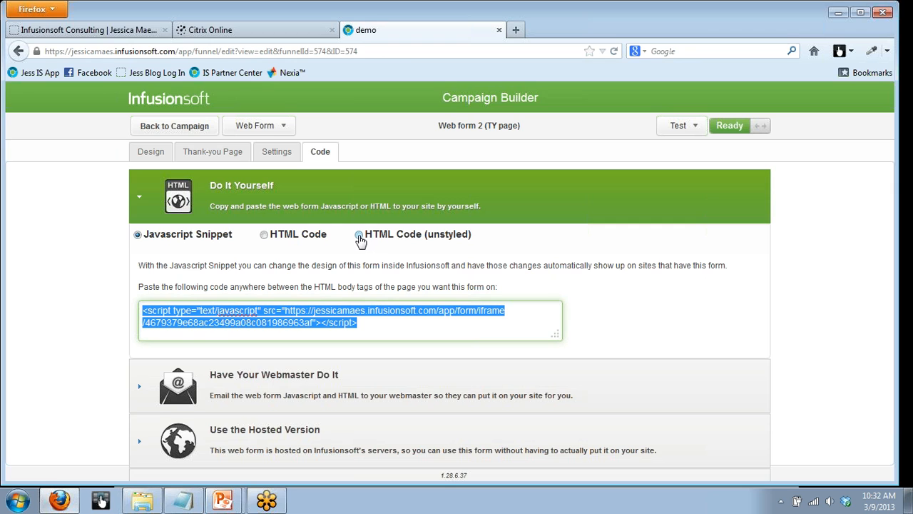
pyautogui.click(358, 235)
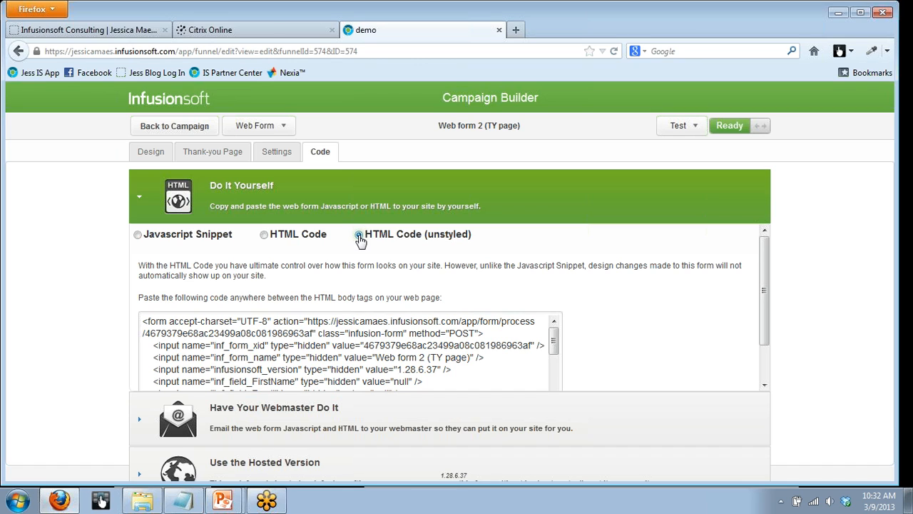
pyautogui.click(137, 236)
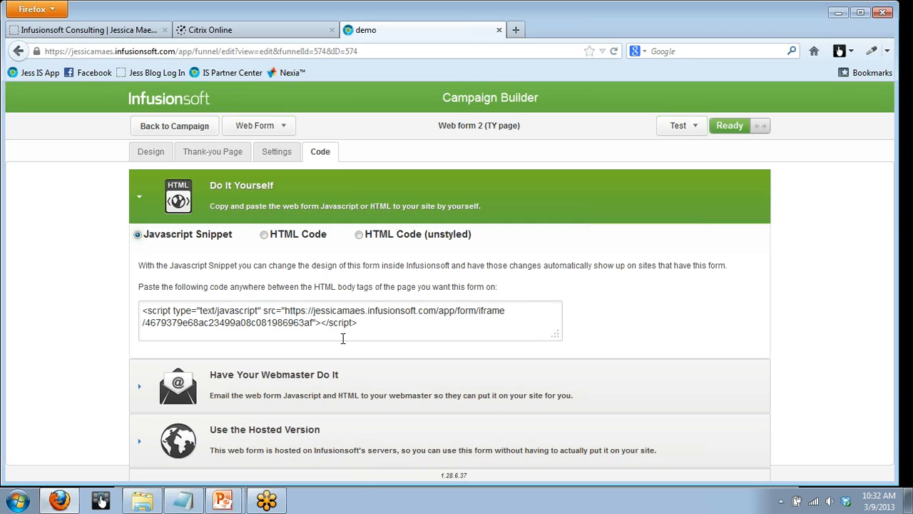
# - Highlight the complete Javascript Snippet of Web form 2 to review what goes on the thank-you page, and clear the selection
pyautogui.click(377, 326)
pyautogui.moveTo(377, 326); pyautogui.dragTo(139, 312)
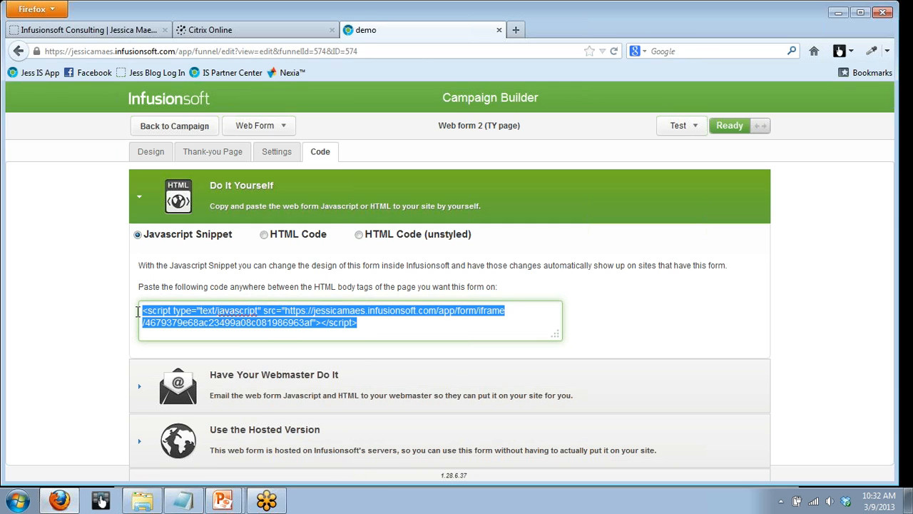
pyautogui.click(413, 328)
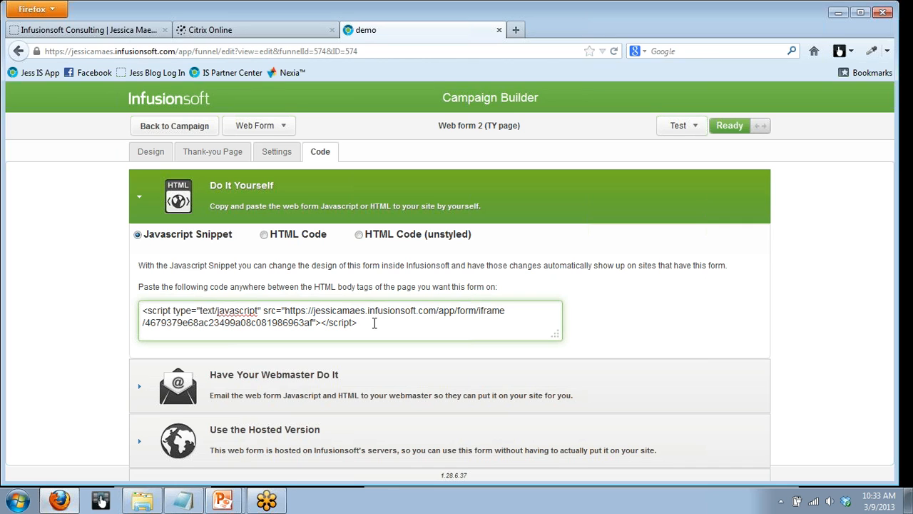
pyautogui.moveTo(374, 322); pyautogui.dragTo(129, 296)
pyautogui.click(583, 321)
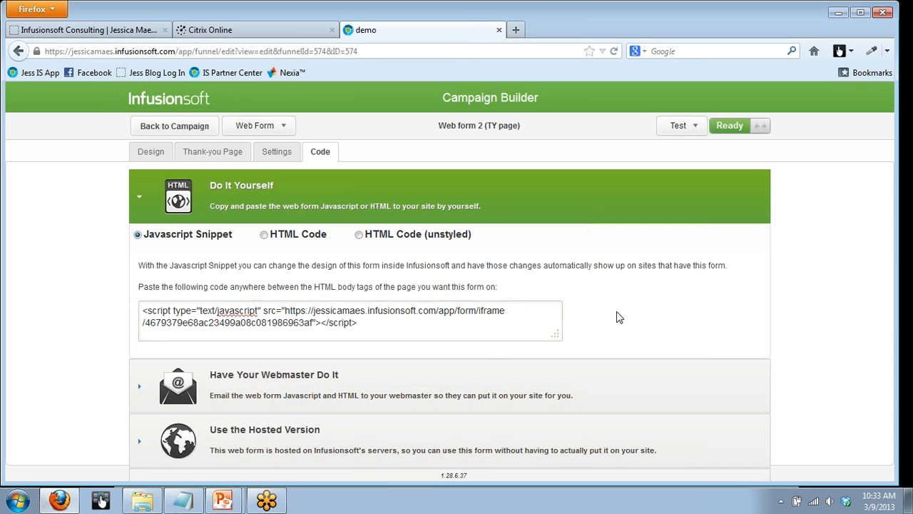
# - Return to the campaign, open Web form 1 and launch its hosted version for testing
pyautogui.click(158, 129)
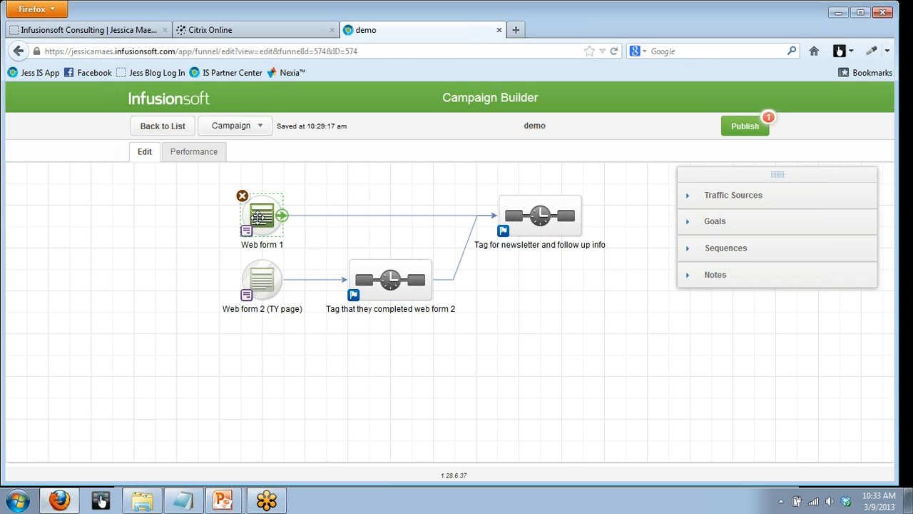
pyautogui.doubleClick(258, 217)
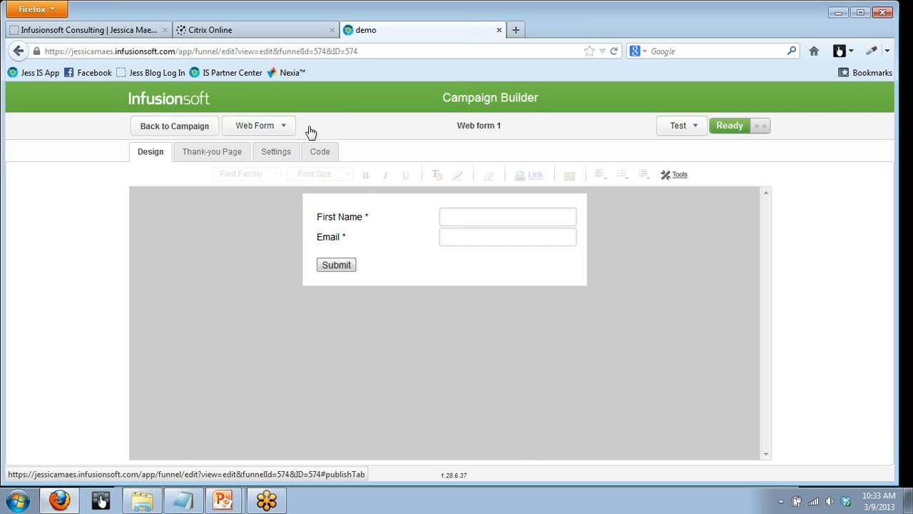
pyautogui.click(330, 153)
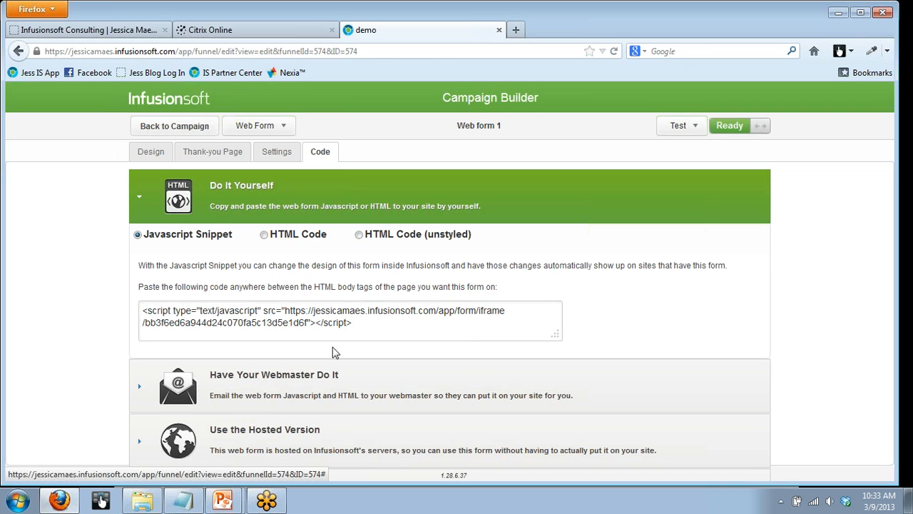
pyautogui.click(403, 448)
pyautogui.click(296, 421)
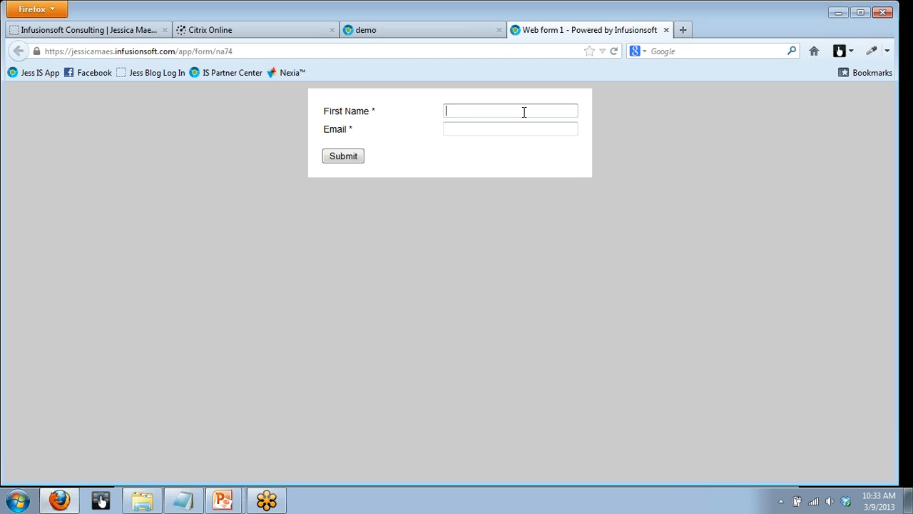
# - Fill in Web form 1 with the test contact's first name and Gmail address, and submit it
pyautogui.click(523, 112)
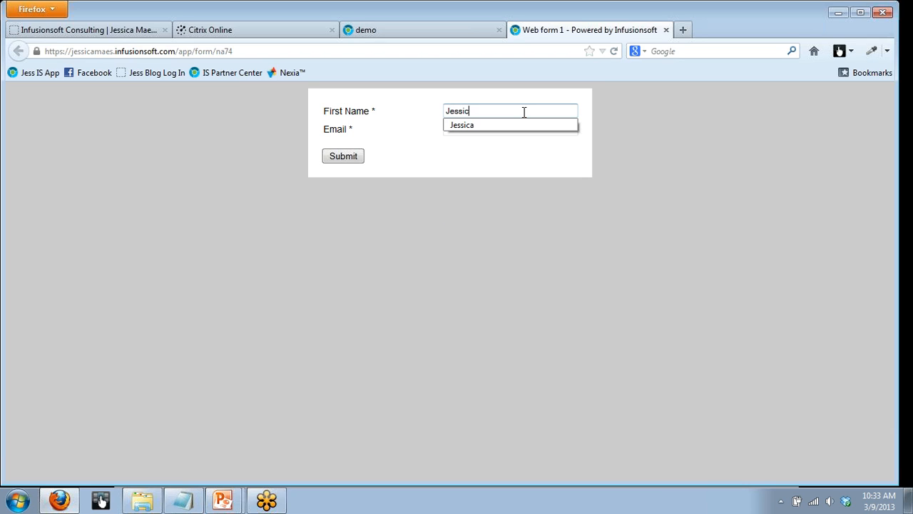
pyautogui.press('Tab')
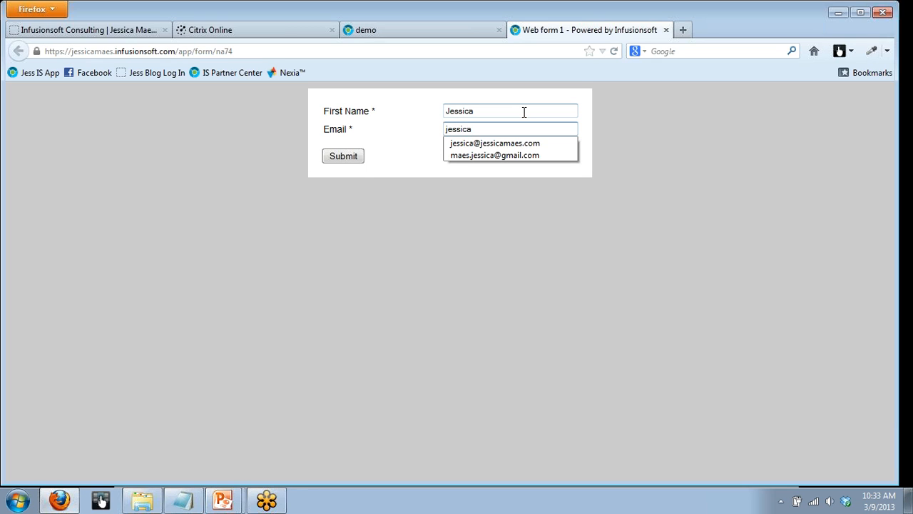
pyautogui.press('Down')
pyautogui.press('Down')
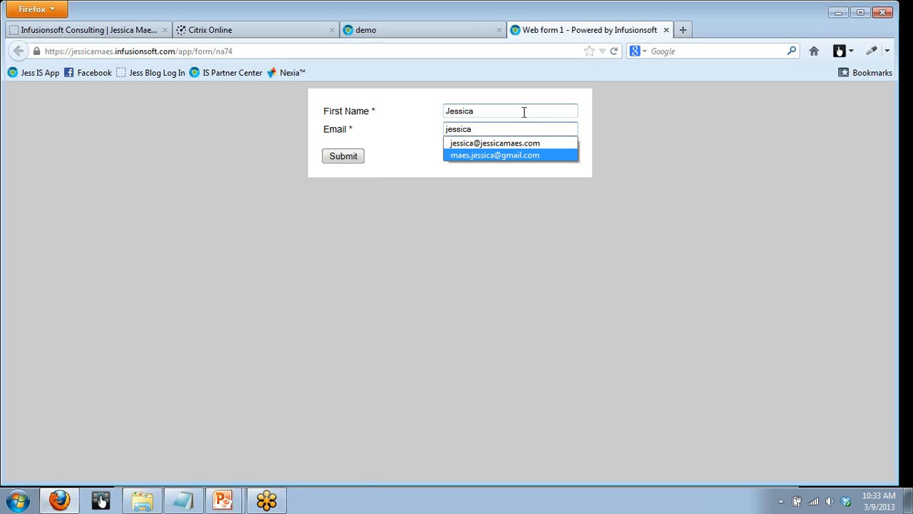
pyautogui.click(520, 153)
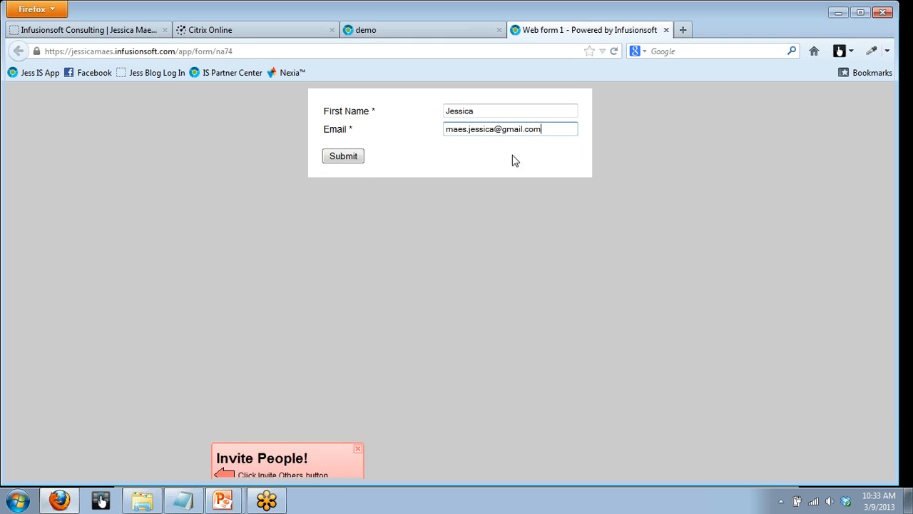
pyautogui.click(342, 159)
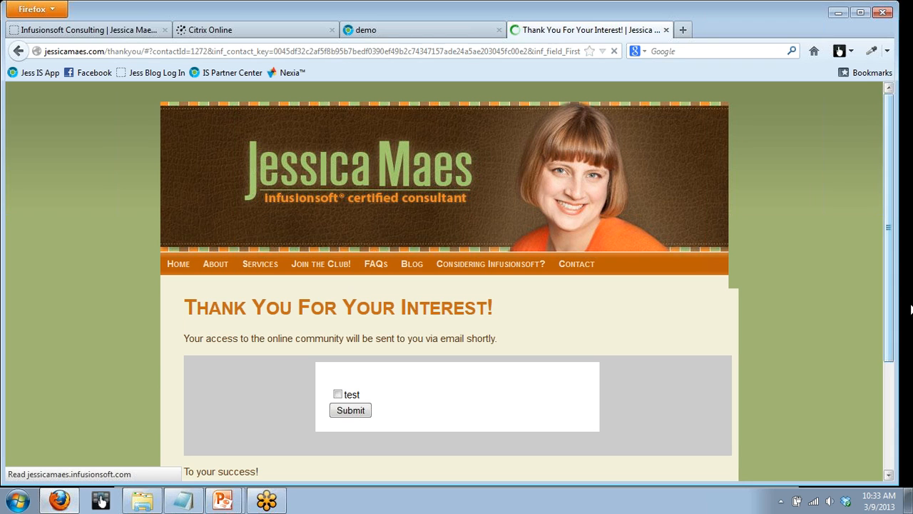
# - Tick the test checkbox in the second form on the thank-you page and submit it
pyautogui.scroll(-3, 881, 355)
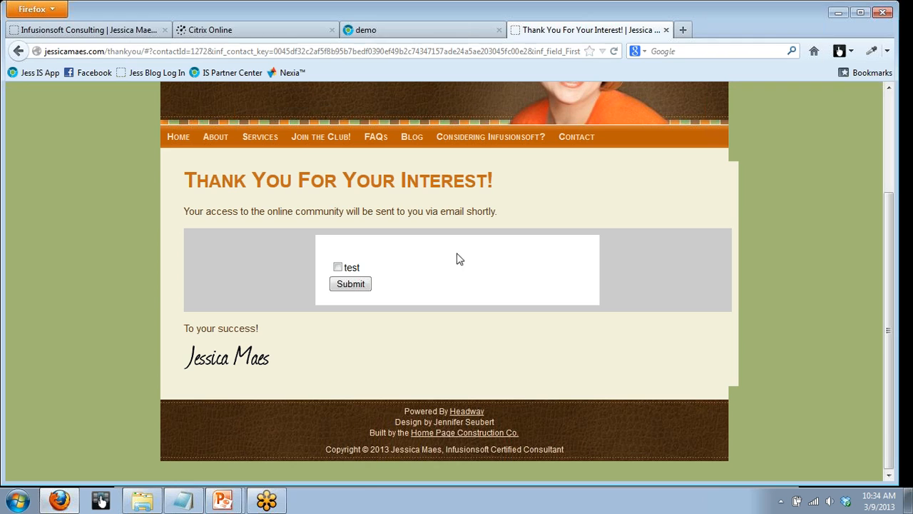
pyautogui.click(352, 285)
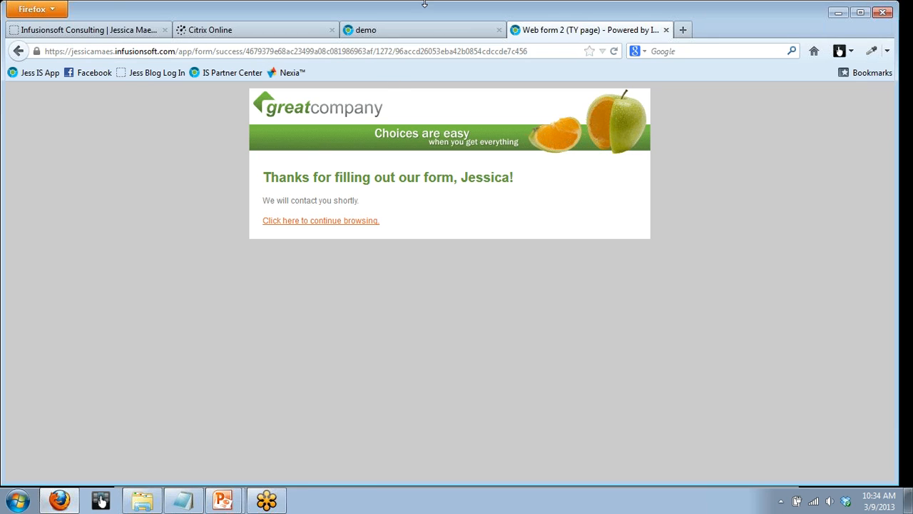
# - Return to the demo campaign's browser tab, leave the campaign for the CRM contacts, and start a new contact search
pyautogui.click(421, 31)
pyautogui.click(180, 126)
pyautogui.click(183, 127)
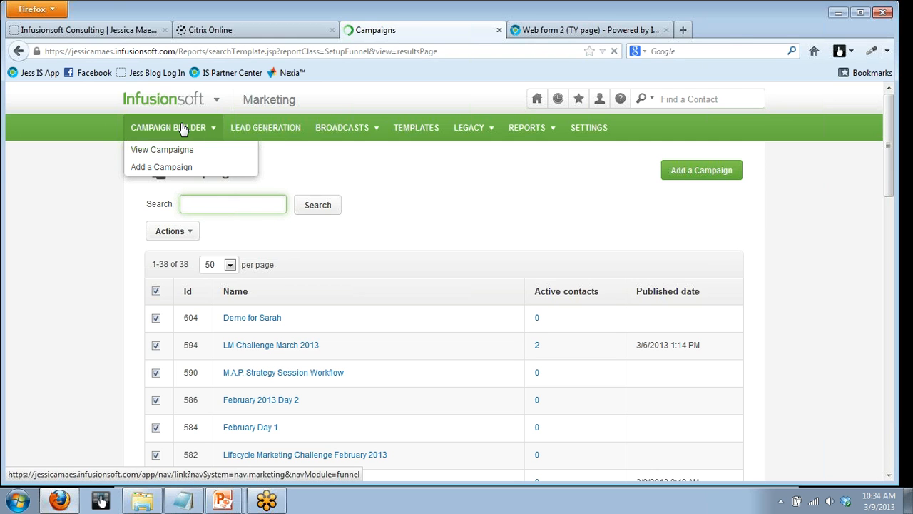
pyautogui.moveTo(193, 87)
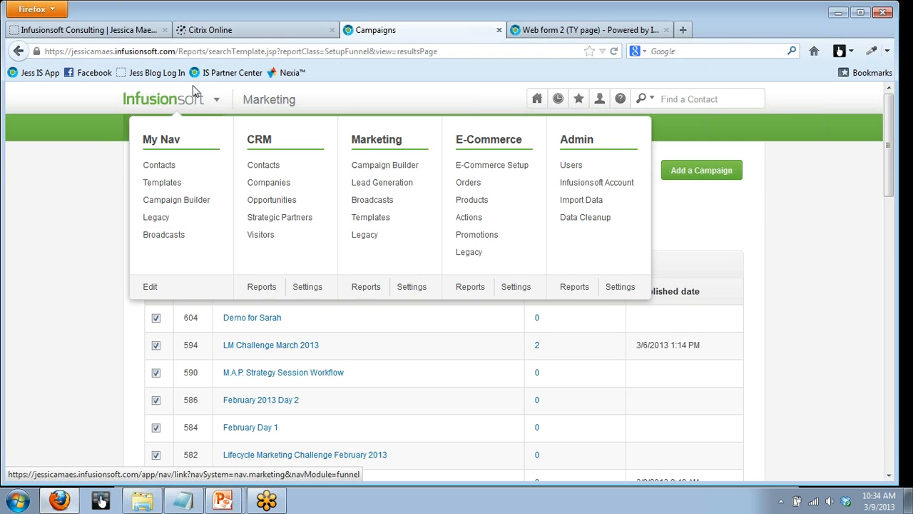
pyautogui.click(264, 166)
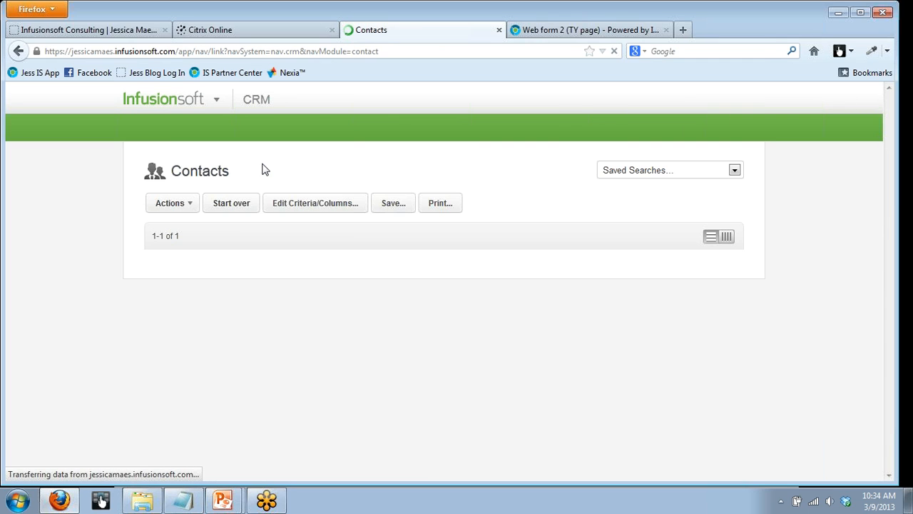
pyautogui.click(241, 206)
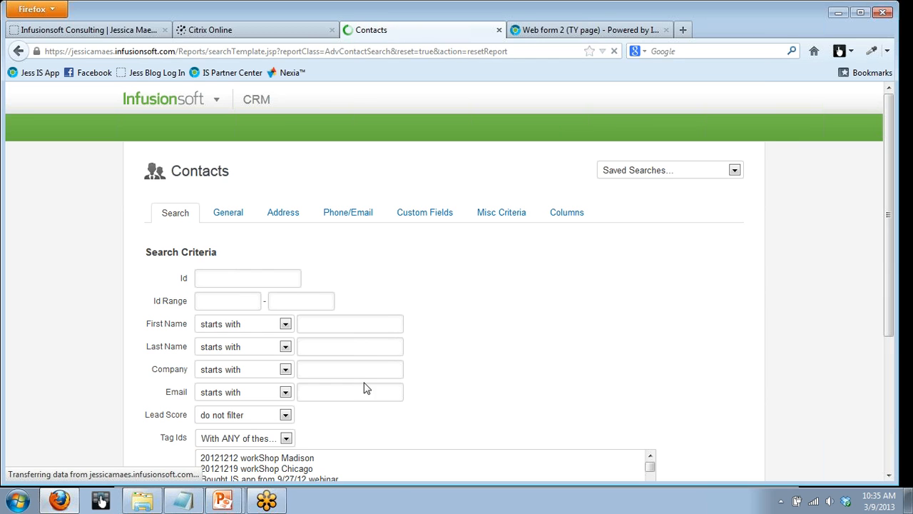
# - Search the contacts by the company-domain email address and open the matching contact record
pyautogui.click(364, 394)
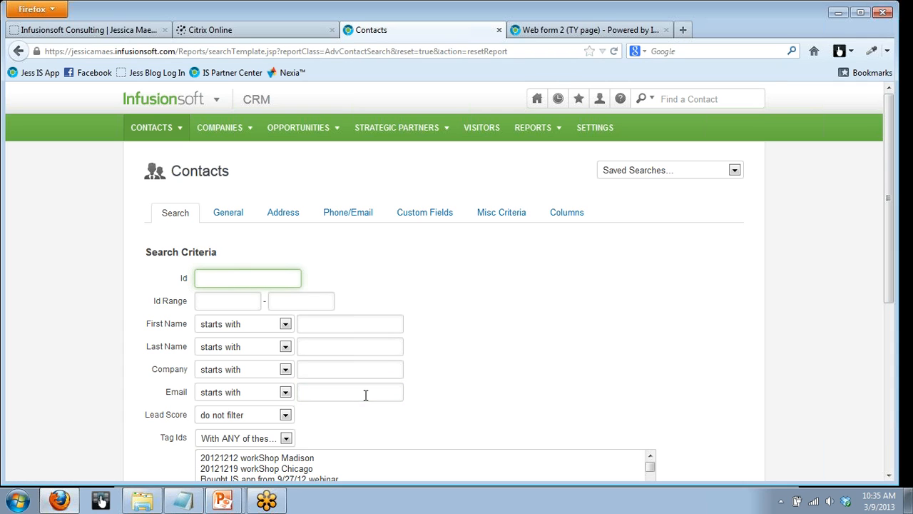
pyautogui.click(365, 394)
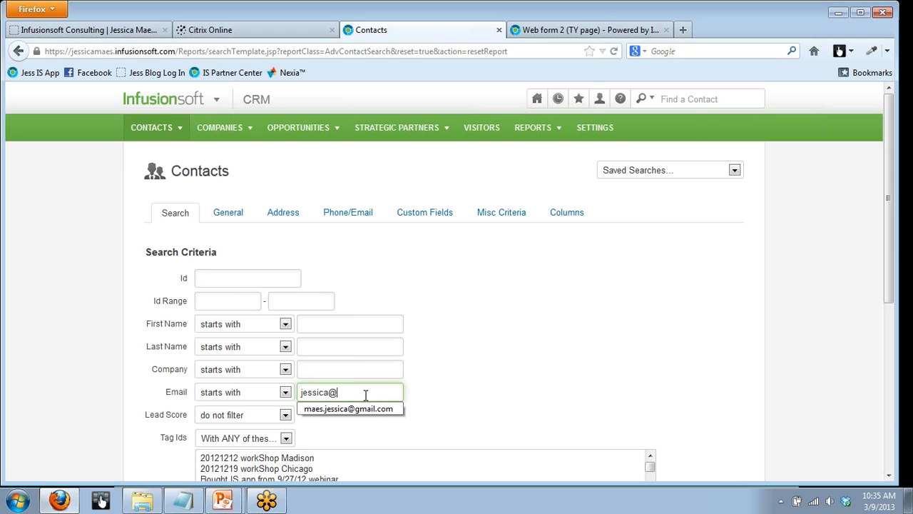
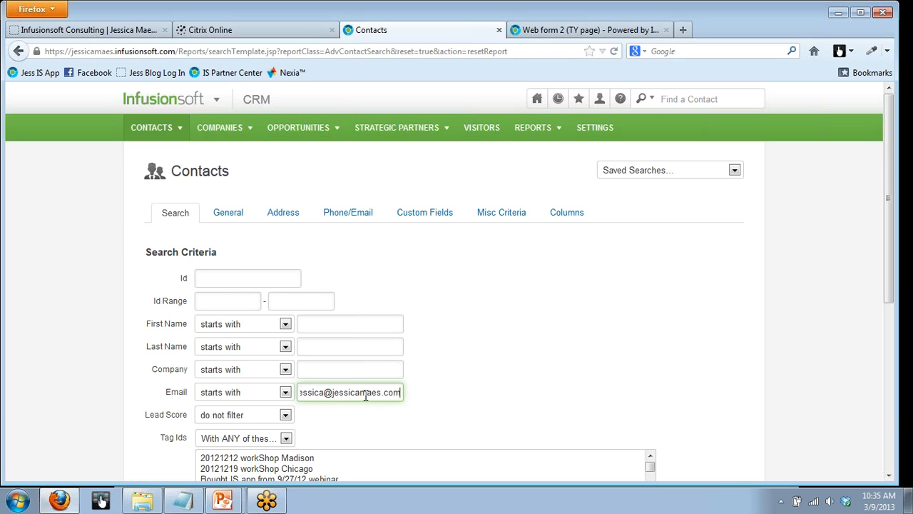
pyautogui.press('Return')
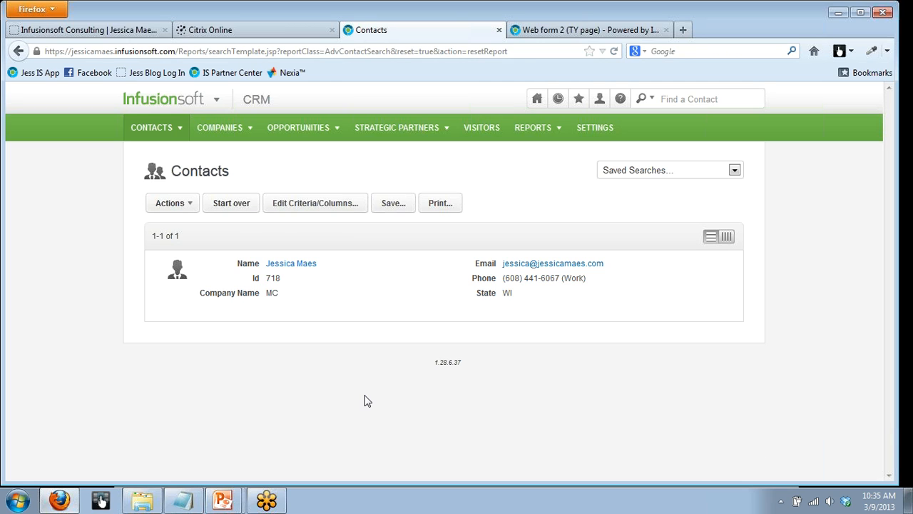
pyautogui.click(304, 265)
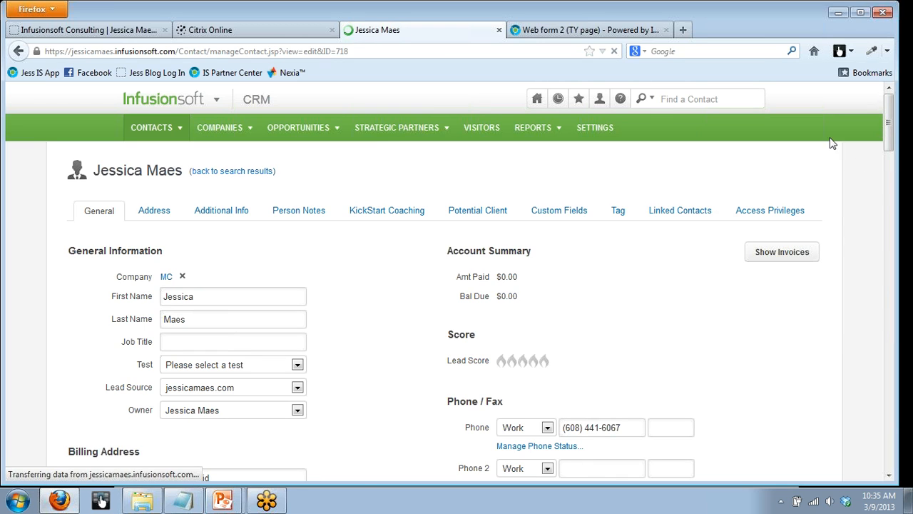
# - Leave the open contact record for the contacts list and start a new contact search
pyautogui.moveTo(157, 128)
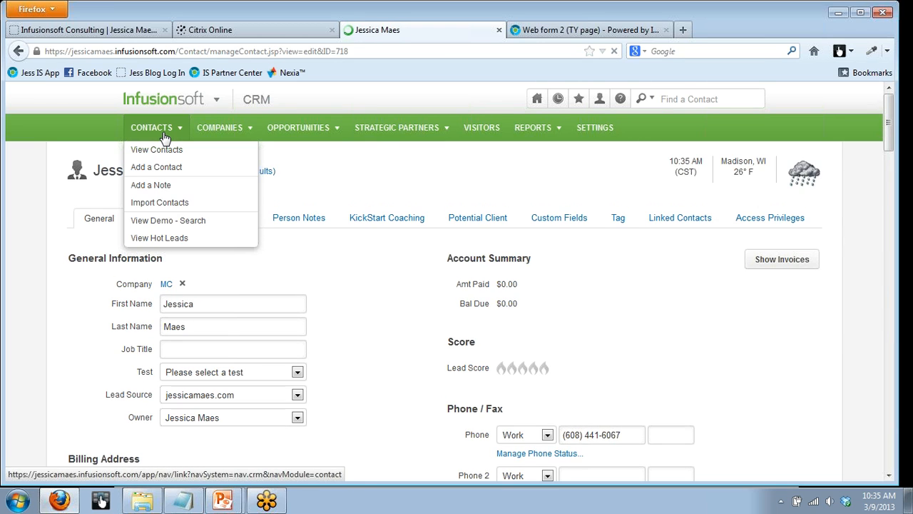
pyautogui.click(267, 176)
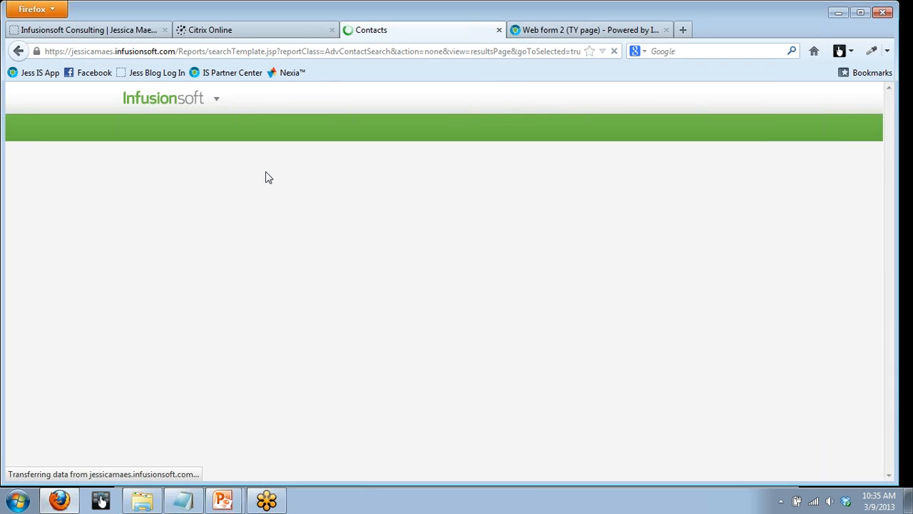
pyautogui.click(225, 209)
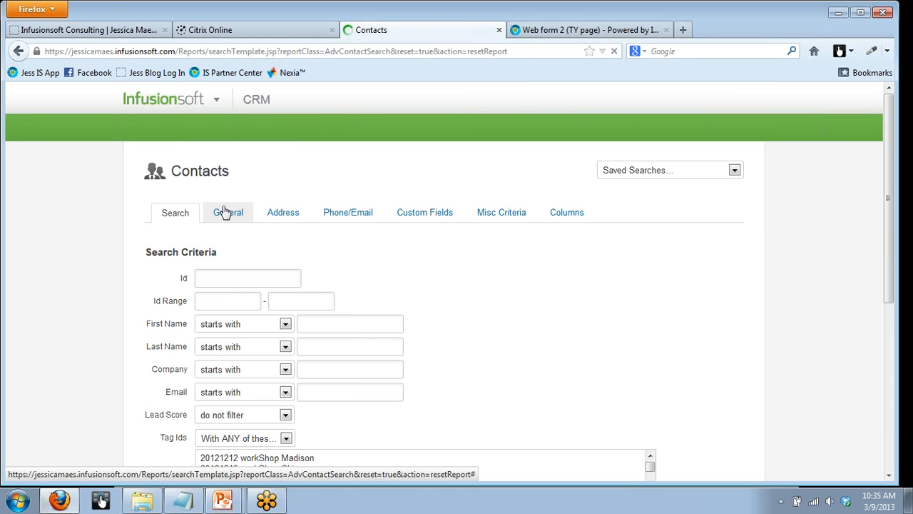
# - Search the contacts by the test contact's Gmail address and open the matching contact record
pyautogui.click(316, 395)
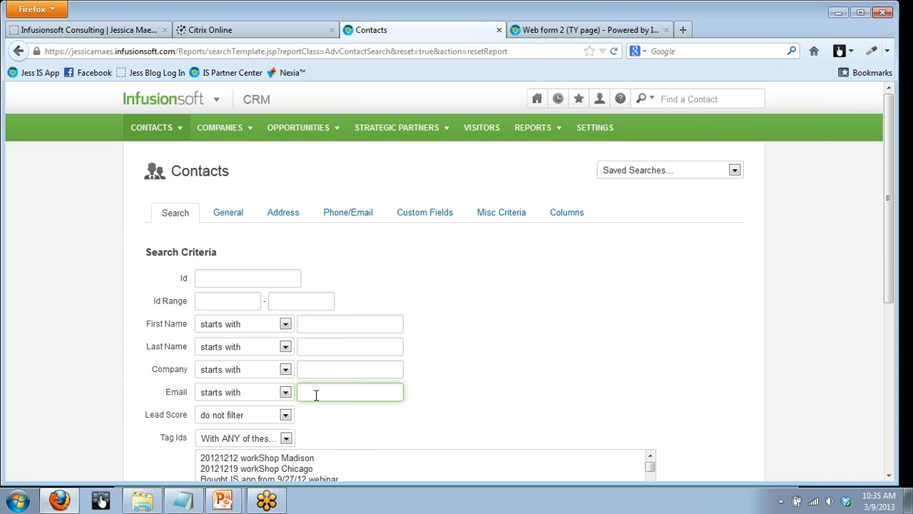
pyautogui.write('maes')
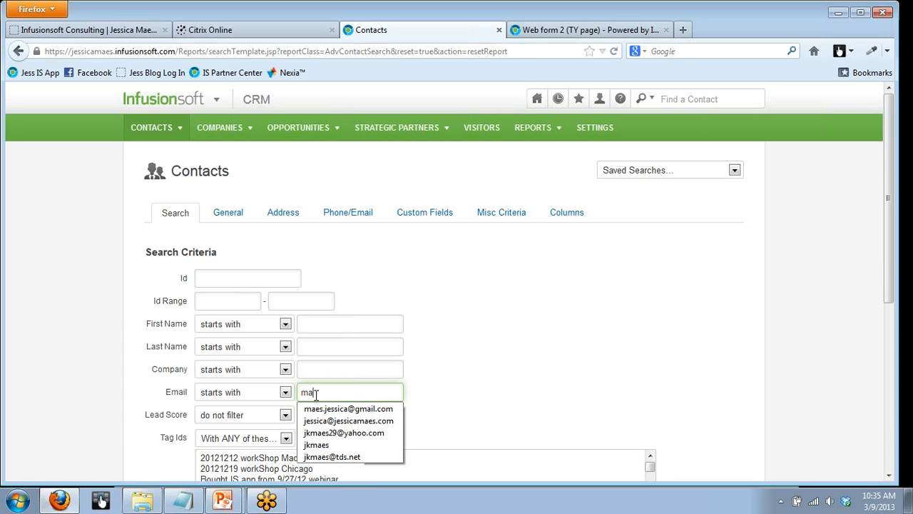
pyautogui.click(326, 409)
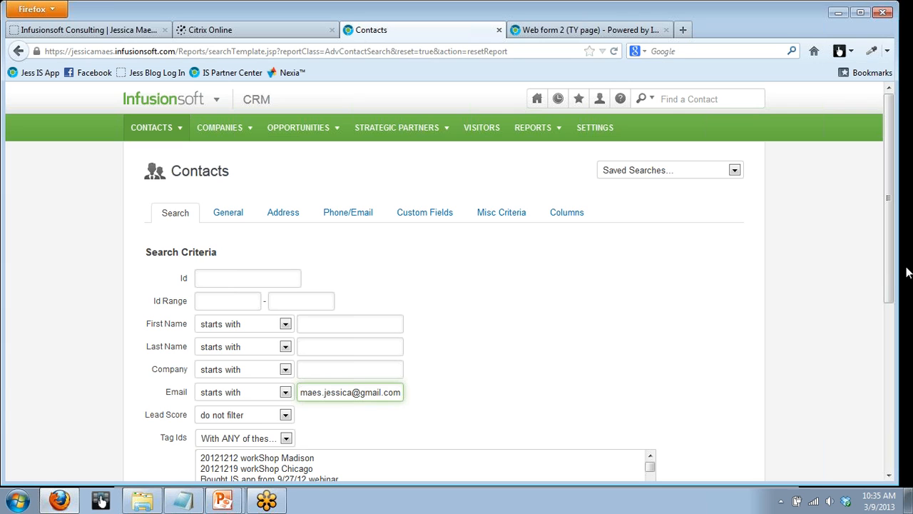
pyautogui.moveTo(888, 274); pyautogui.dragTo(856, 442)
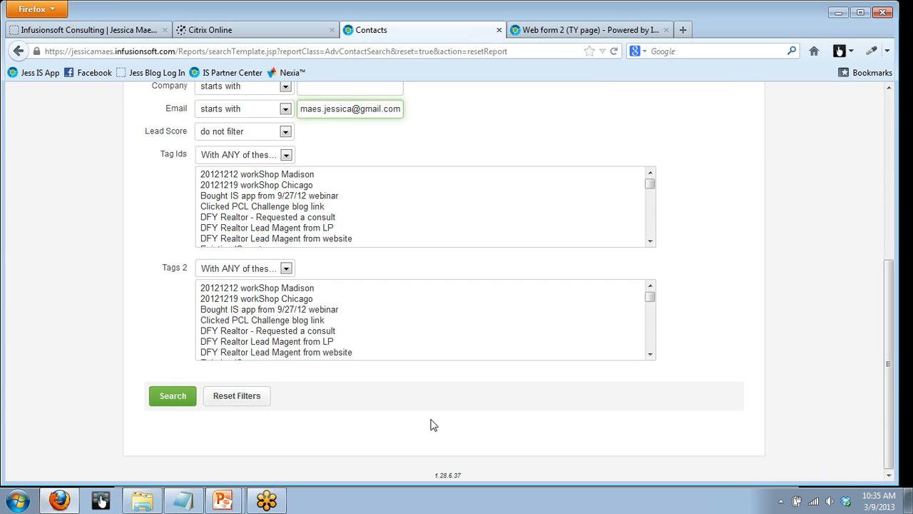
pyautogui.click(174, 396)
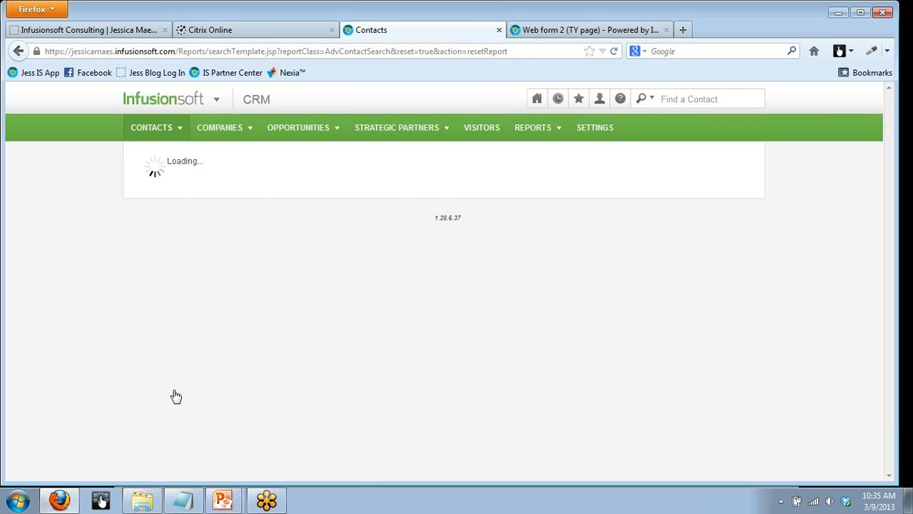
pyautogui.click(283, 265)
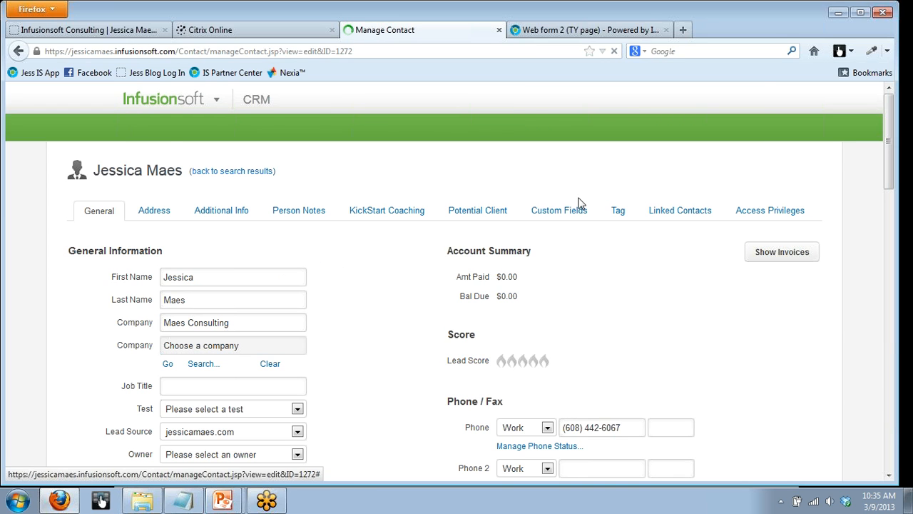
# - Examine the contact's external form submissions and the tags applied to the record
pyautogui.moveTo(890, 166); pyautogui.dragTo(876, 372)
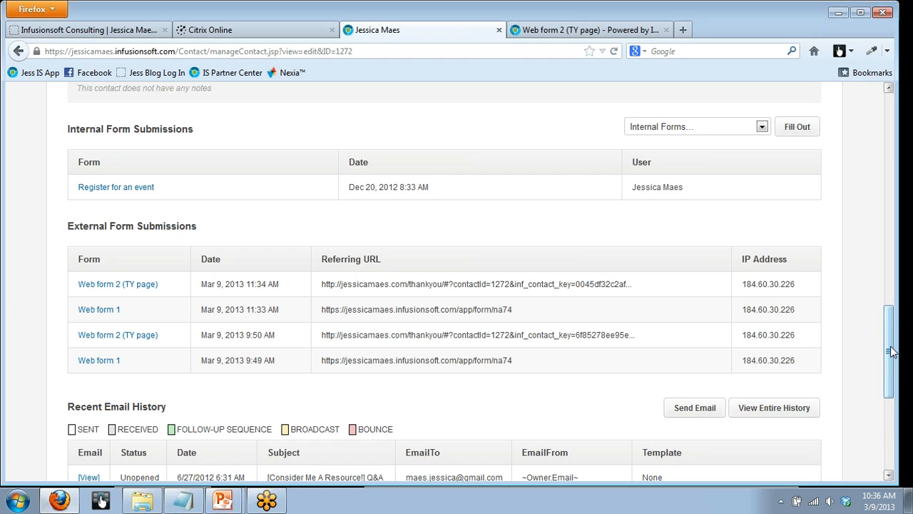
pyautogui.moveTo(890, 351); pyautogui.dragTo(878, 249)
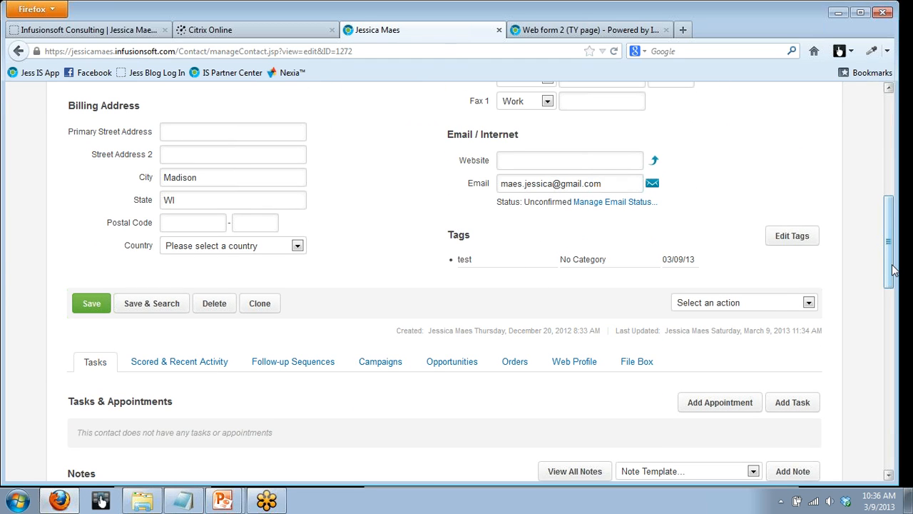
pyautogui.moveTo(891, 269); pyautogui.dragTo(890, 164)
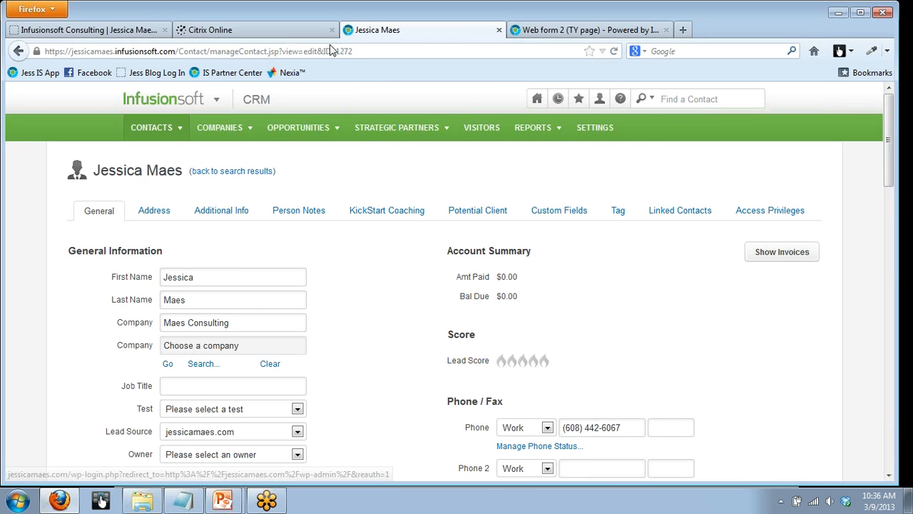
# - Go to the marketing campaigns, open the demo campaign, and display its editable Campaign Builder layout
pyautogui.moveTo(184, 97)
pyautogui.click(369, 168)
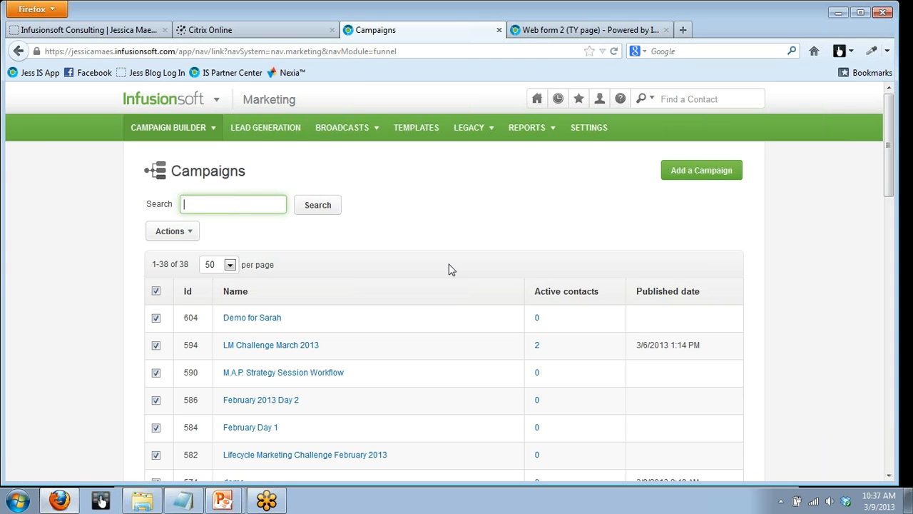
pyautogui.moveTo(883, 187); pyautogui.dragTo(878, 232)
pyautogui.click(230, 308)
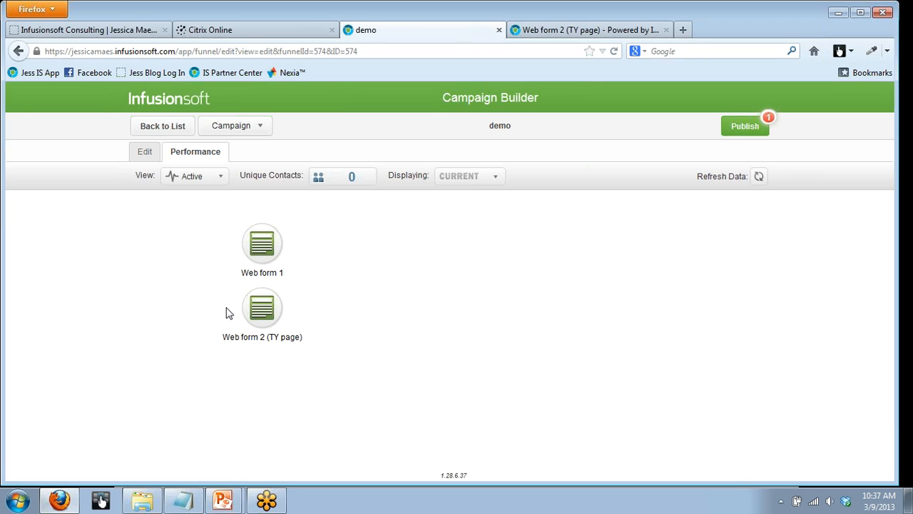
pyautogui.click(144, 155)
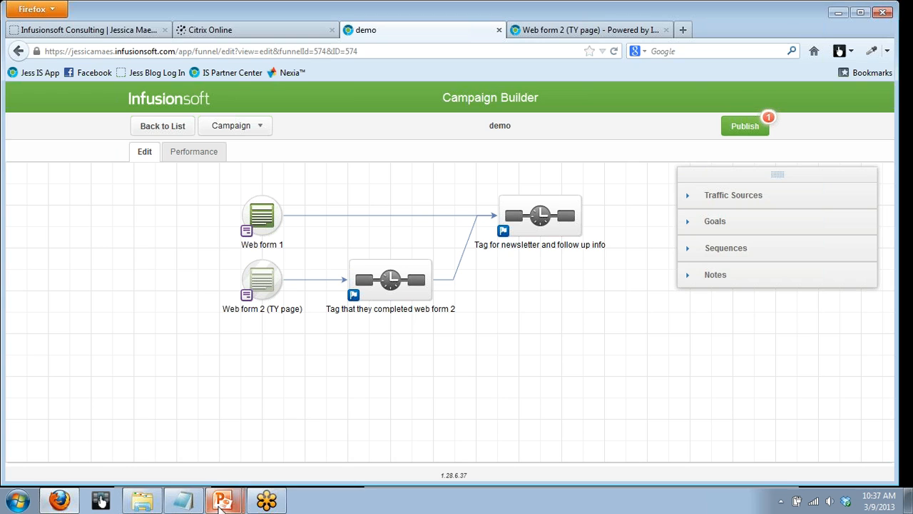
# - Switch to the running PowerPoint slide show of the Resource Guide Intro Slide
pyautogui.click(221, 502)
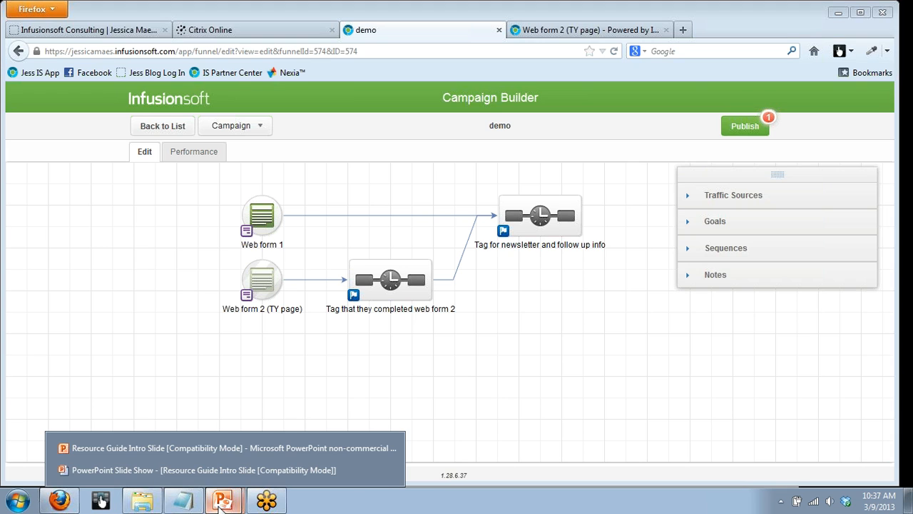
pyautogui.click(200, 471)
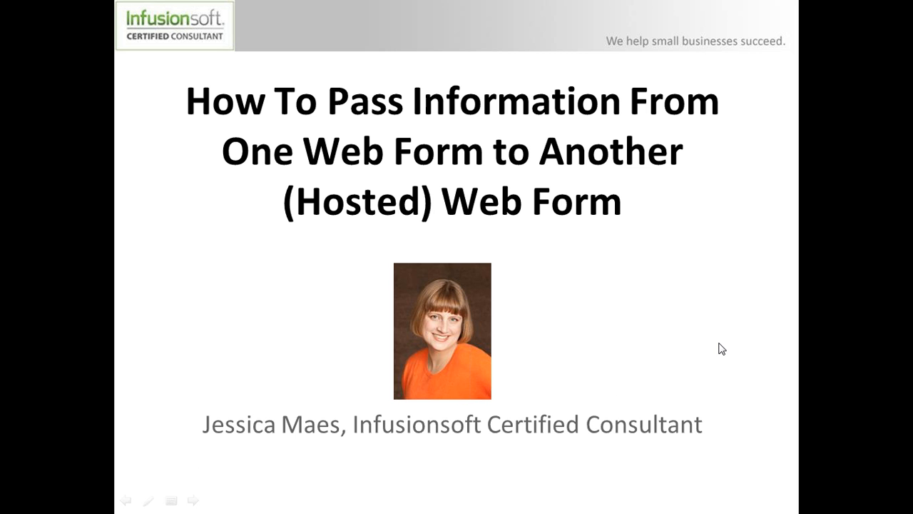